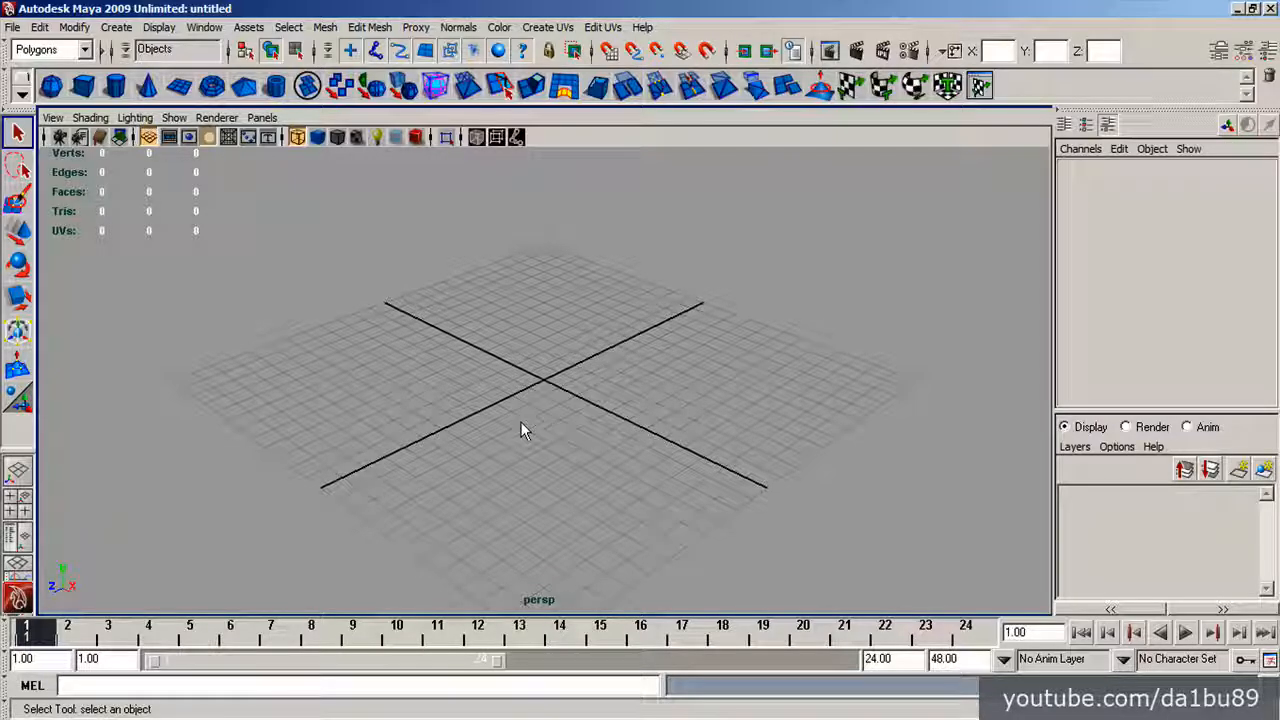
Create a polygon cube at the origin, scale it uniformly to 10.12, and show it smooth shaded.
left_click(82, 86)
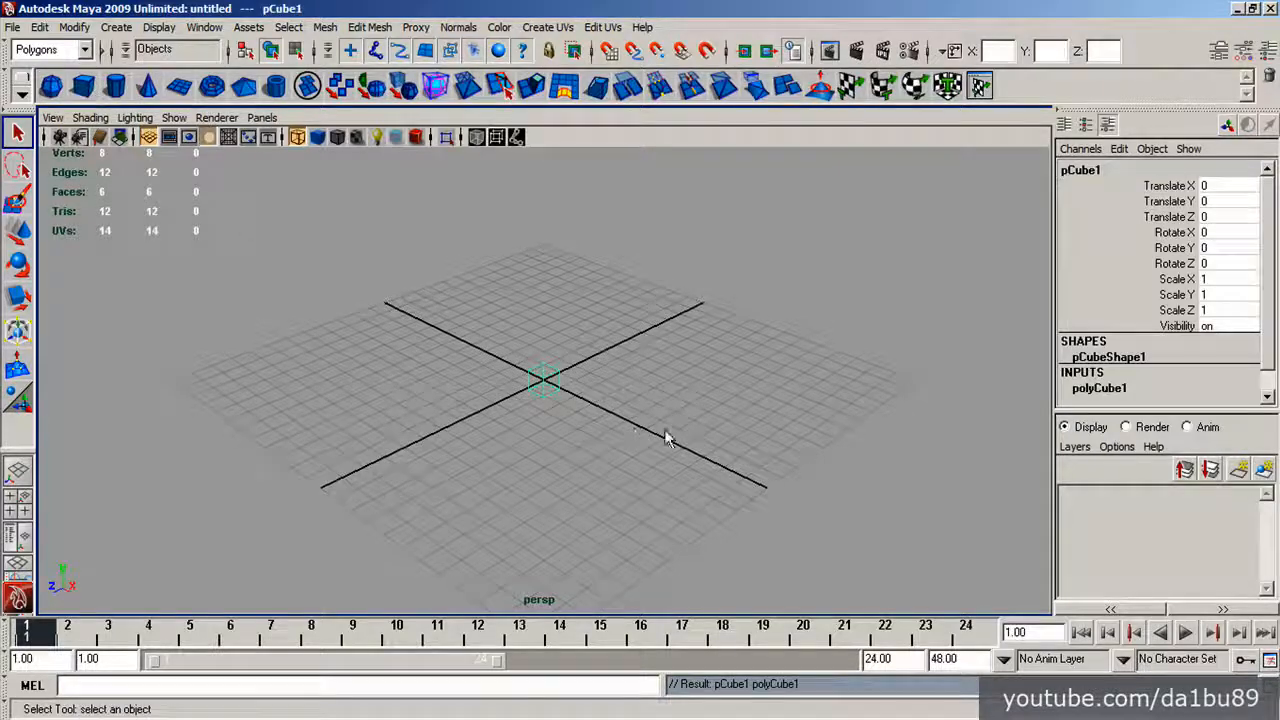
key("r")
middle_click_drag(677, 457, 713, 452)
key("5")
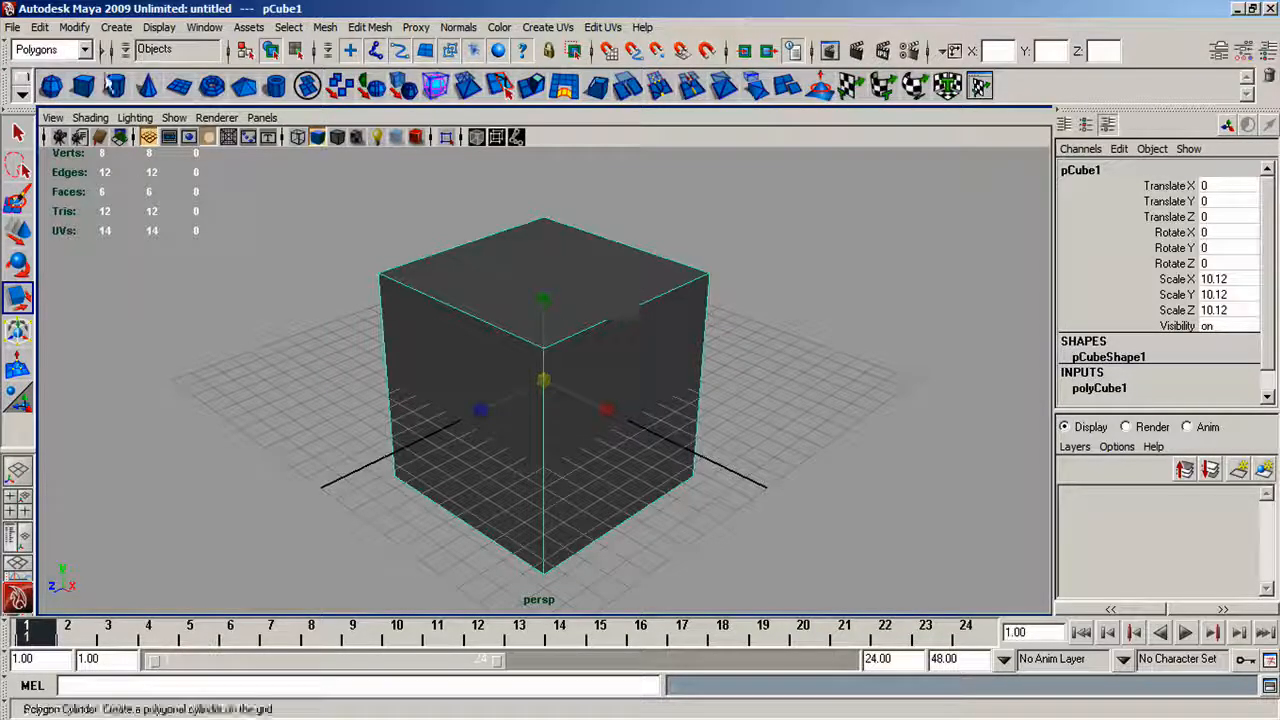
Open the UV Texture Editor beside the cube and display the selected cube's full UV layout in it.
left_click(205, 27)
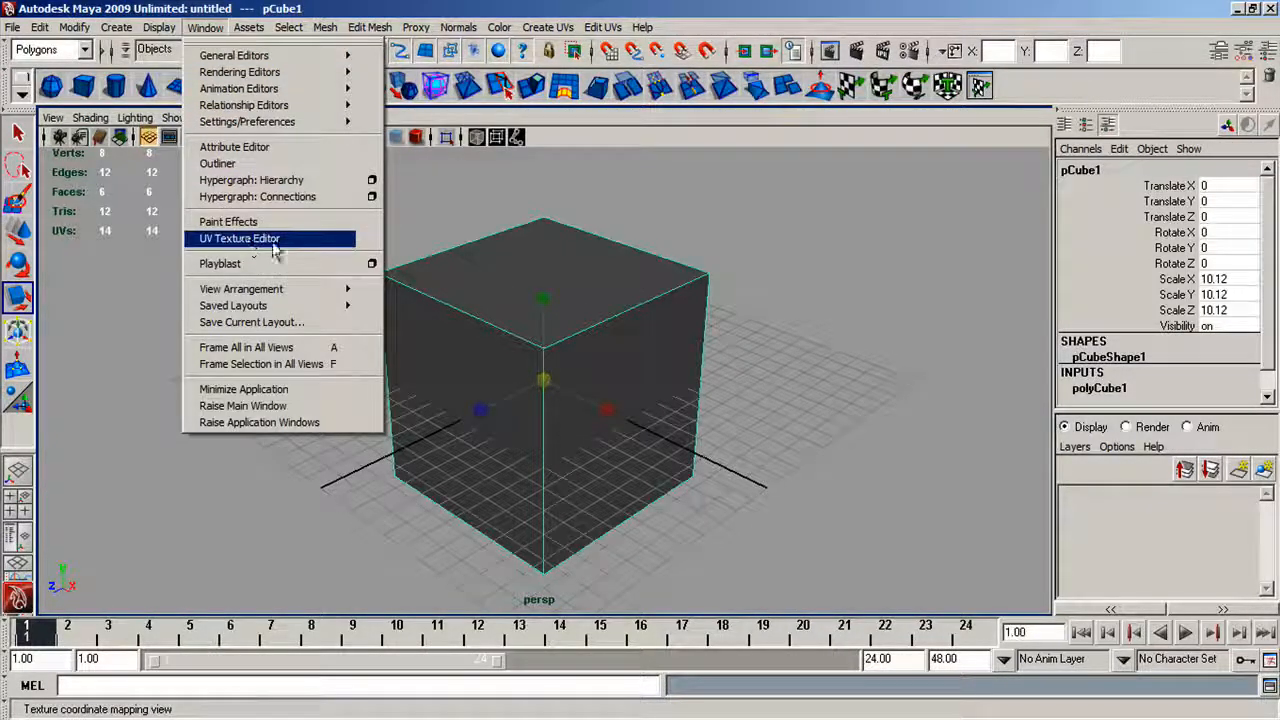
left_click(533, 203)
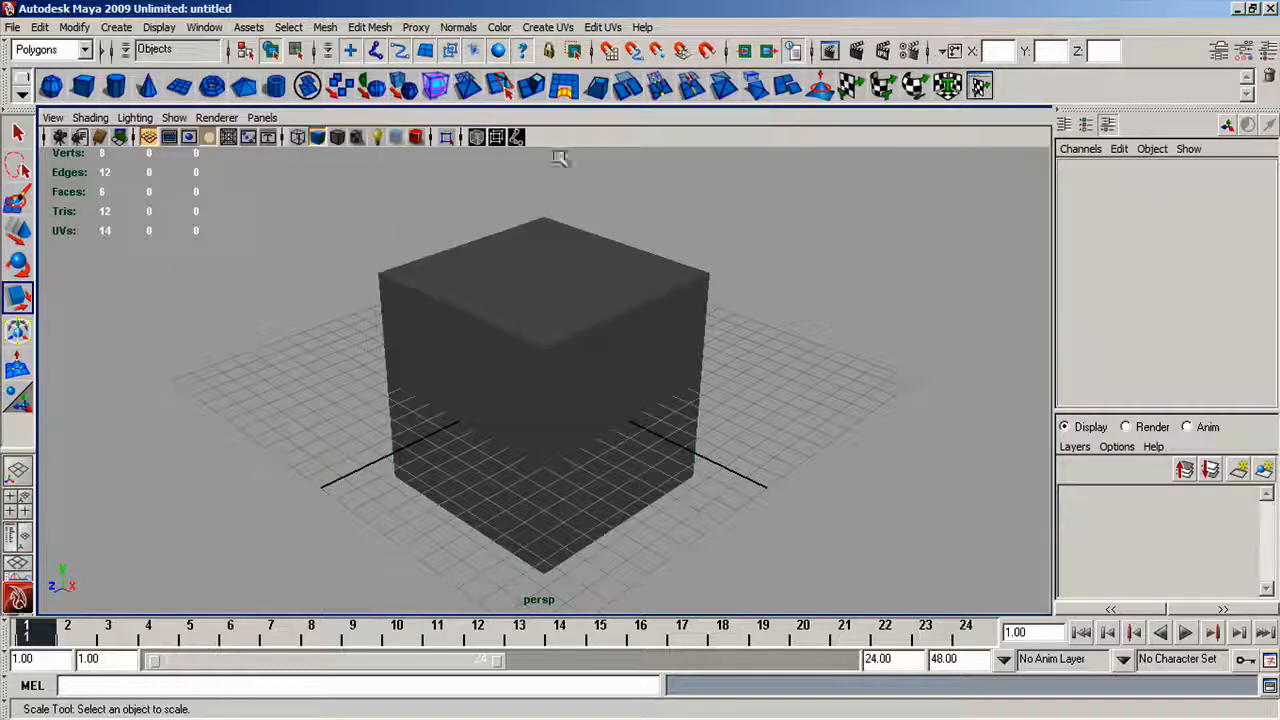
left_click(604, 27)
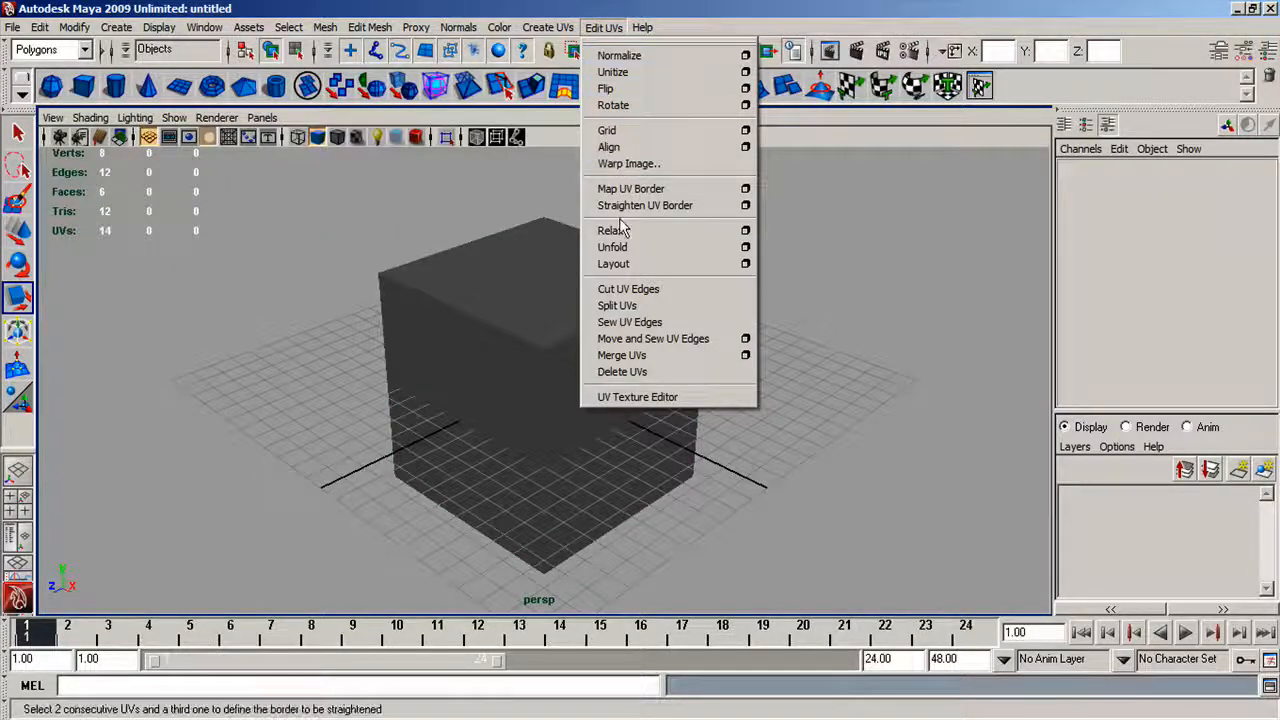
left_click(633, 396)
left_click_drag(657, 121, 765, 132)
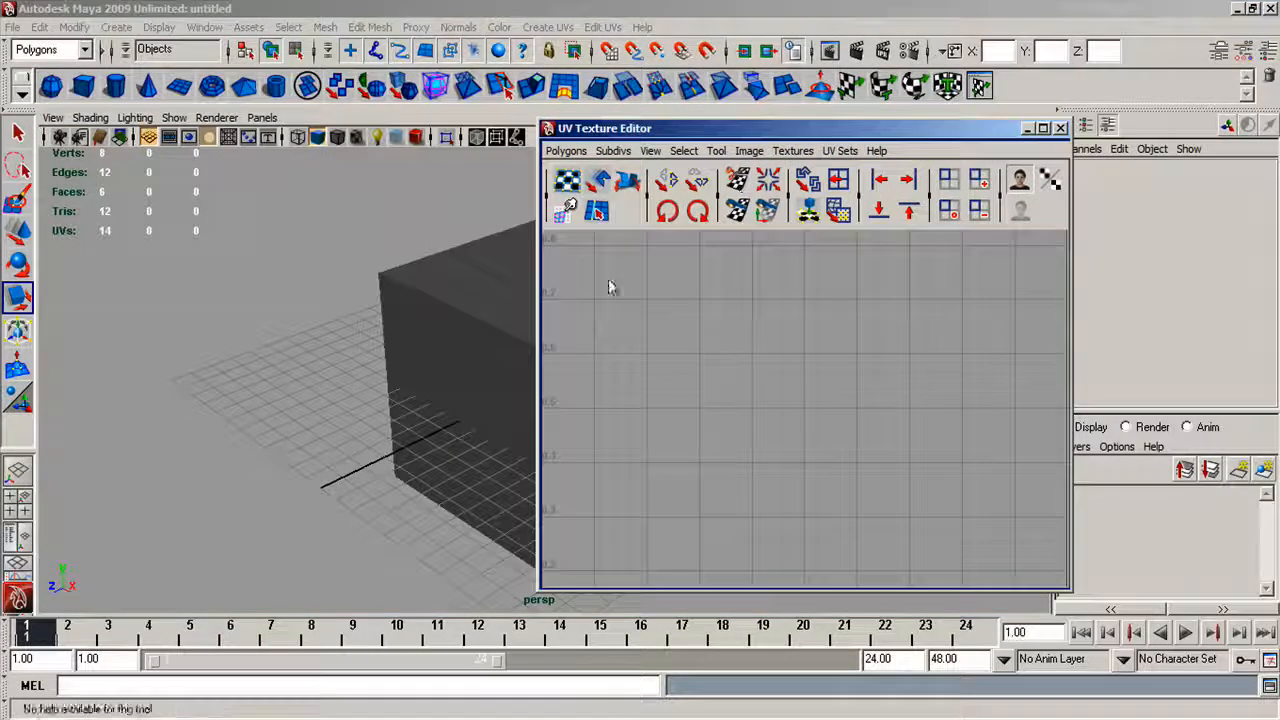
left_click(483, 309)
middle_click_drag(457, 321, 214, 325, "alt")
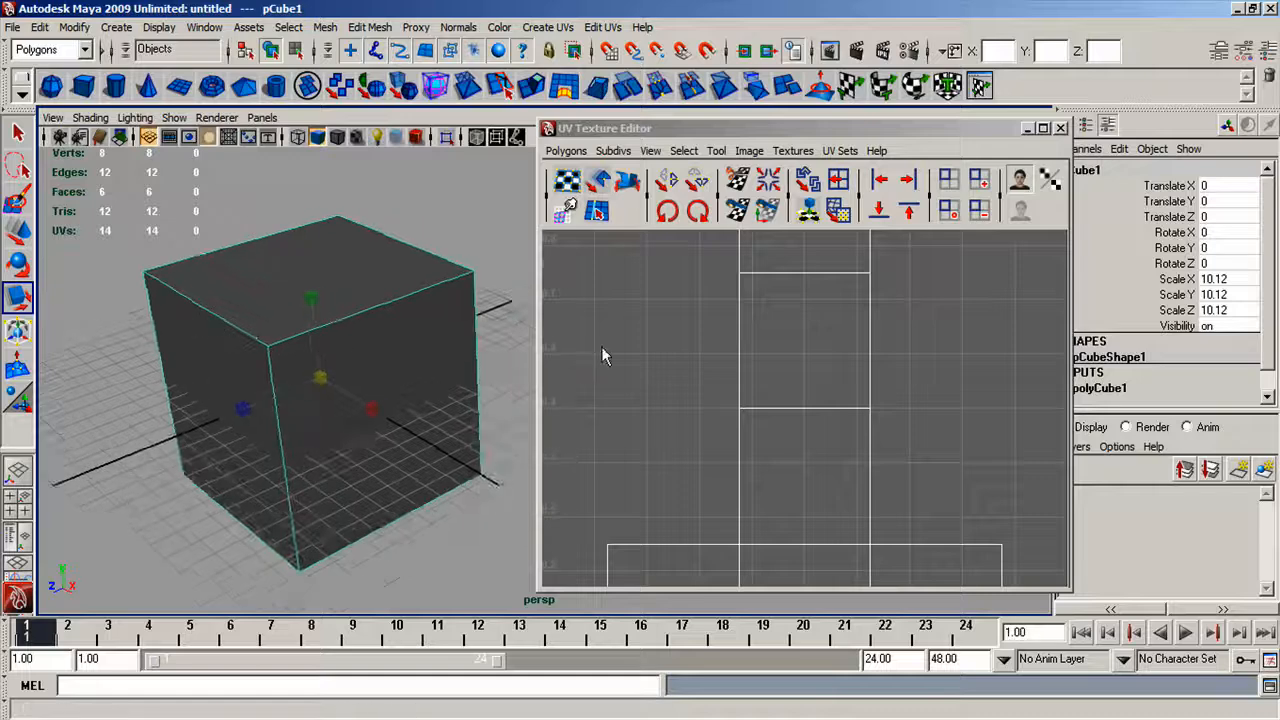
scroll(625, 346, "down", 3)
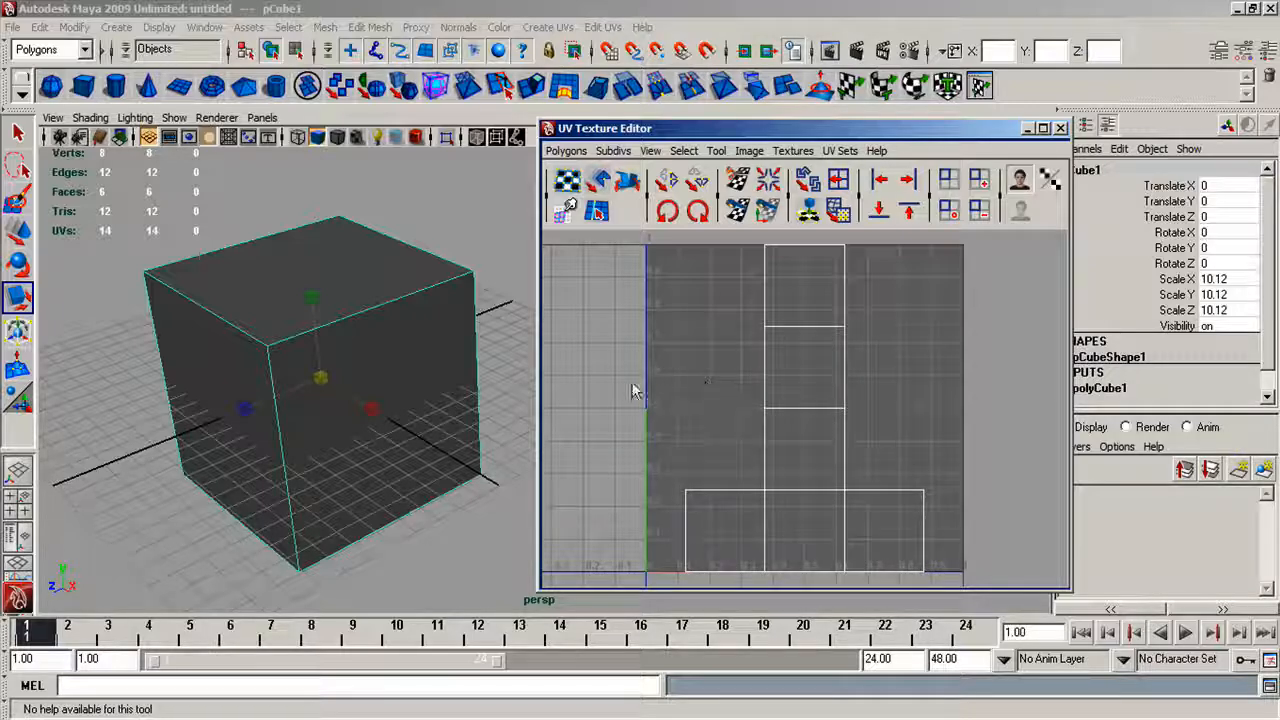
Export the cube's UV snapshot as a 512 x 512 PNG named outUV with red lines.
left_click(622, 152)
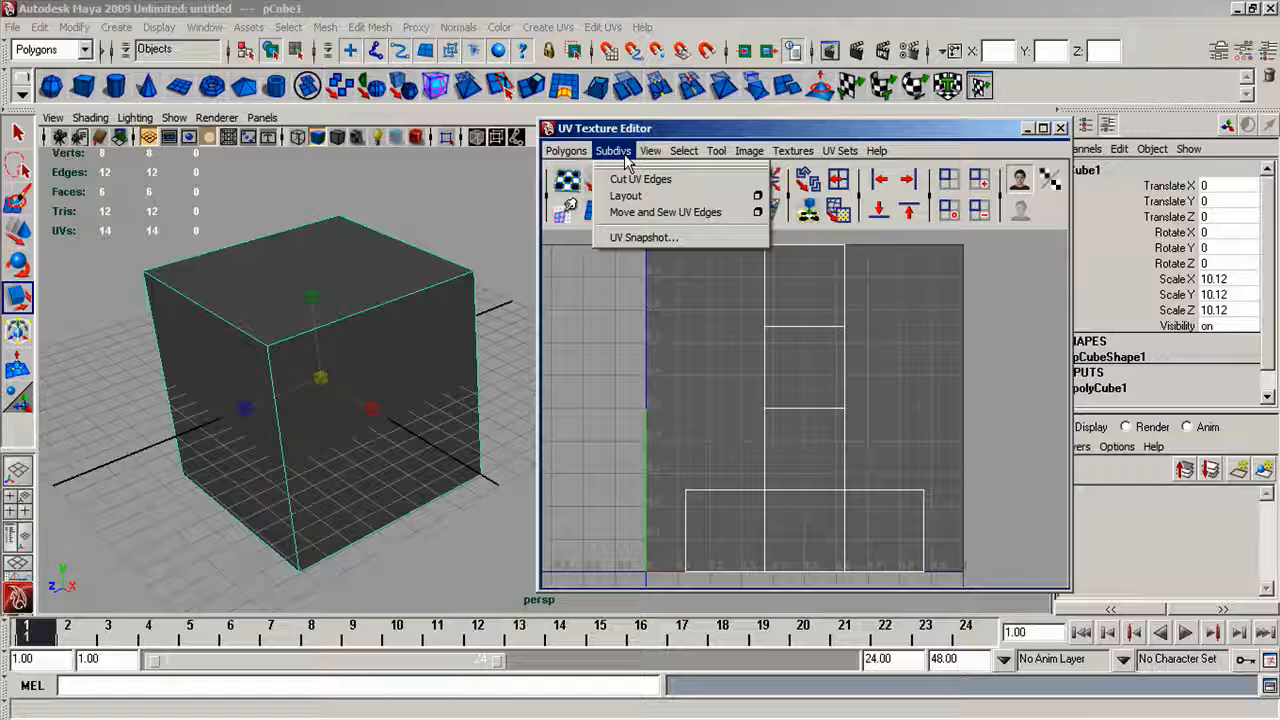
left_click(661, 239)
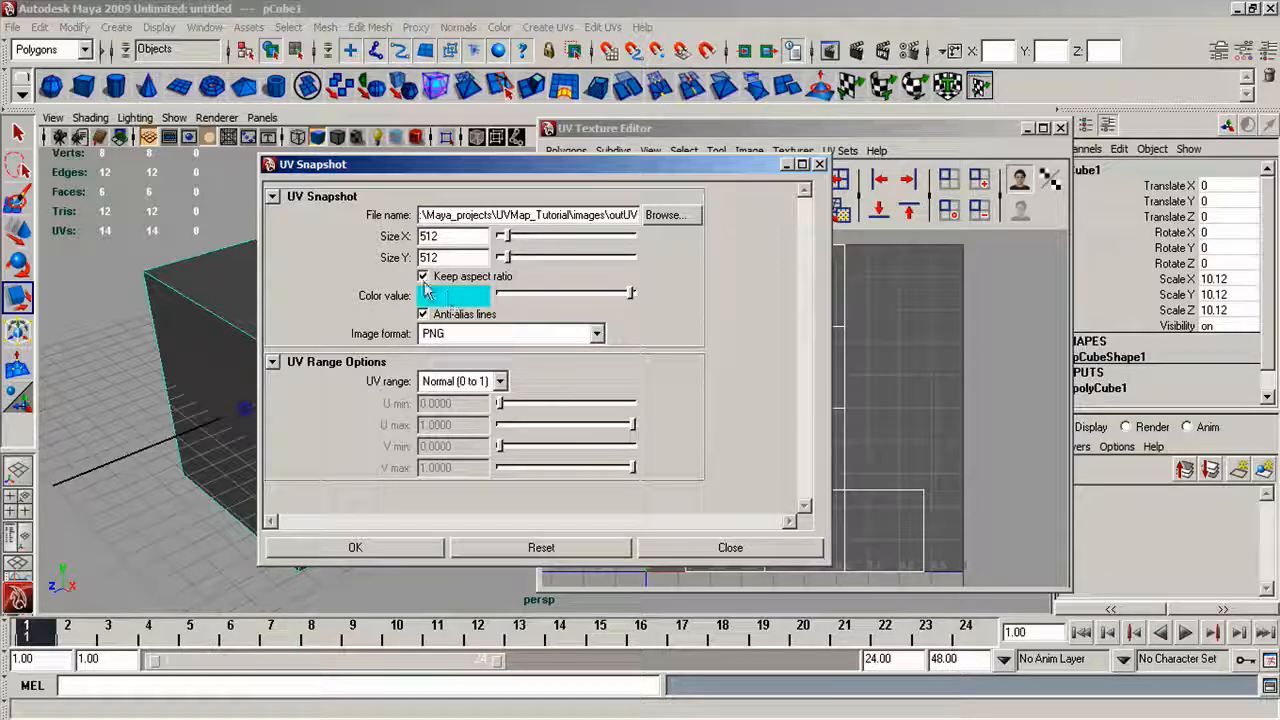
left_click(468, 300)
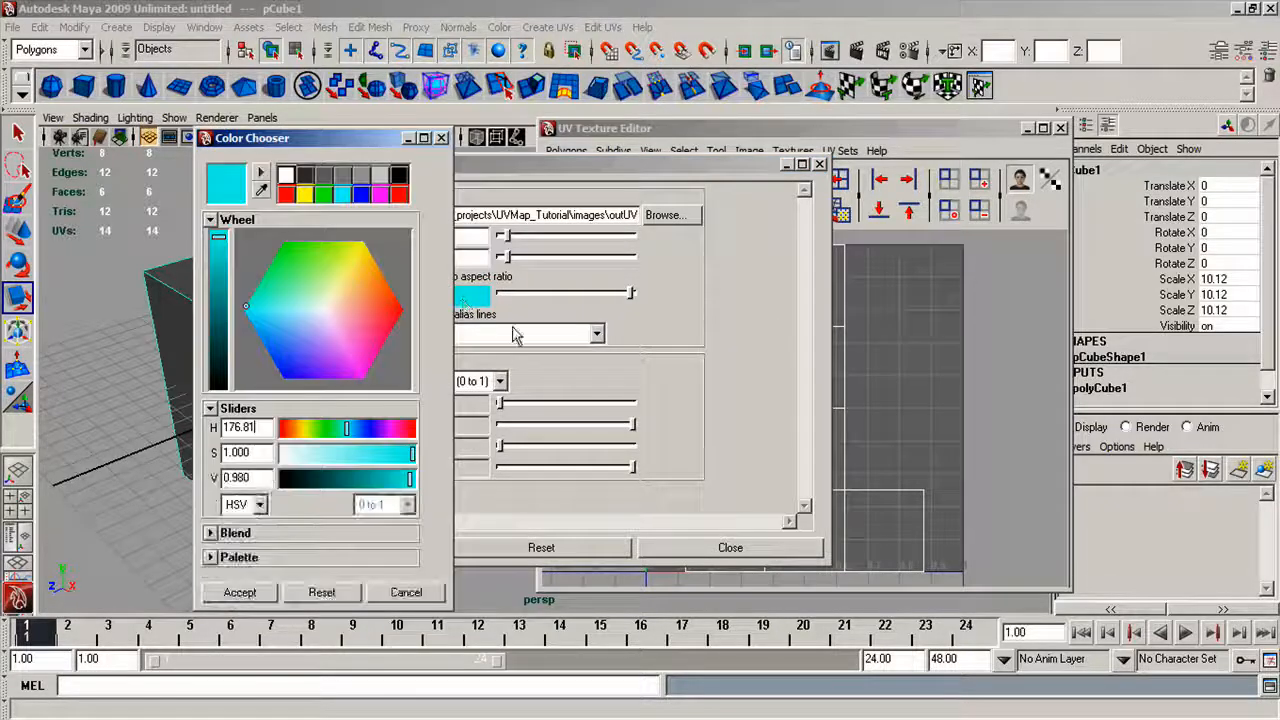
mouse_move(388, 318)
left_mouse_down()
mouse_move(398, 308)
mouse_move(434, 320)
mouse_move(409, 314)
left_mouse_up()
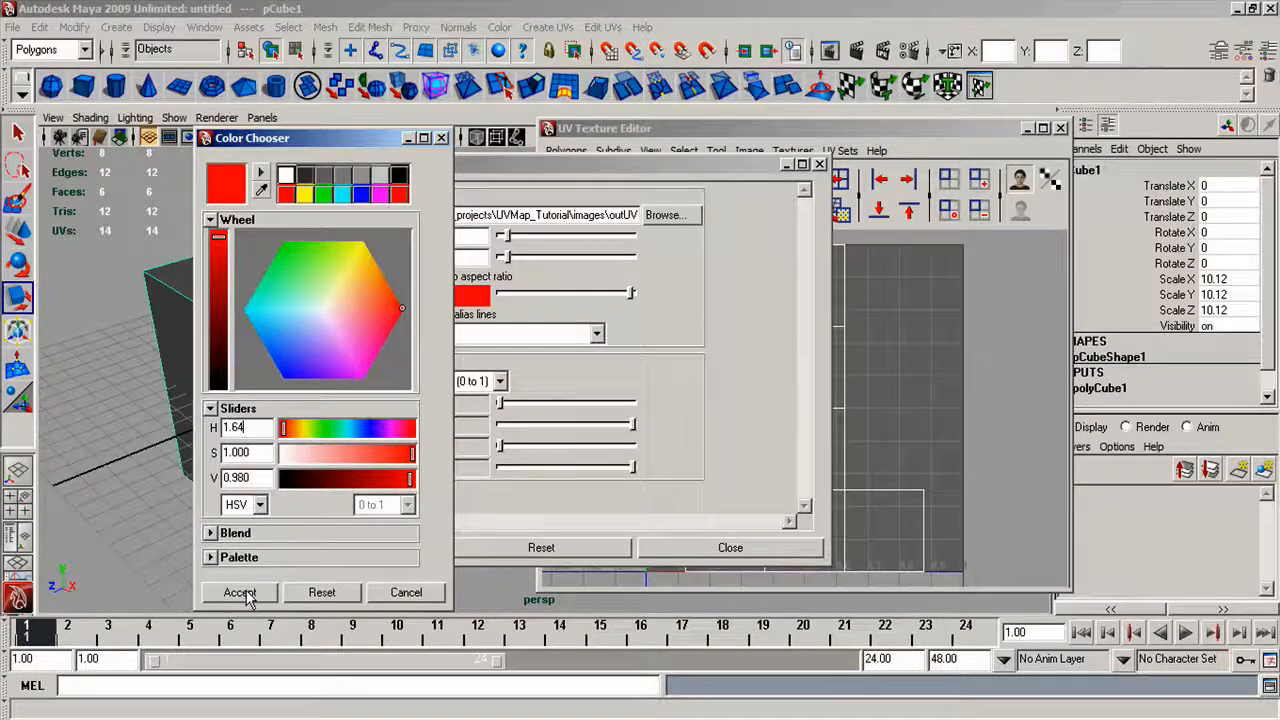
left_click(240, 592)
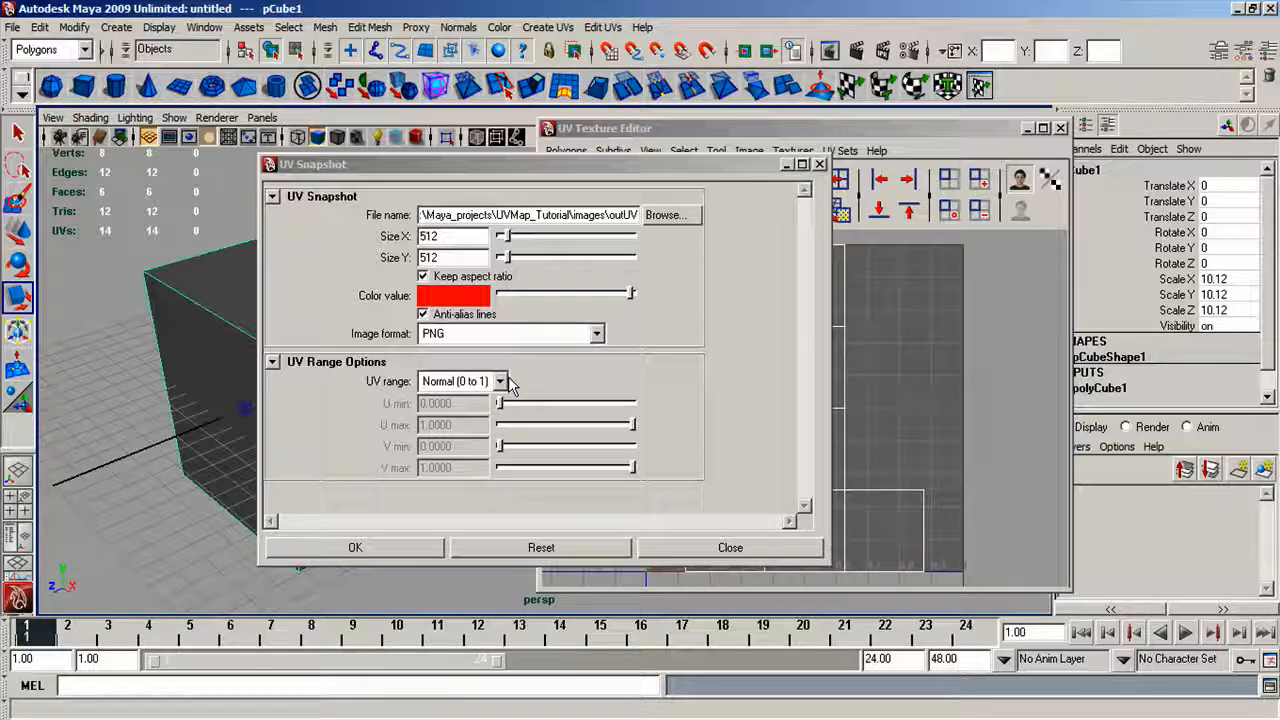
left_click(390, 549)
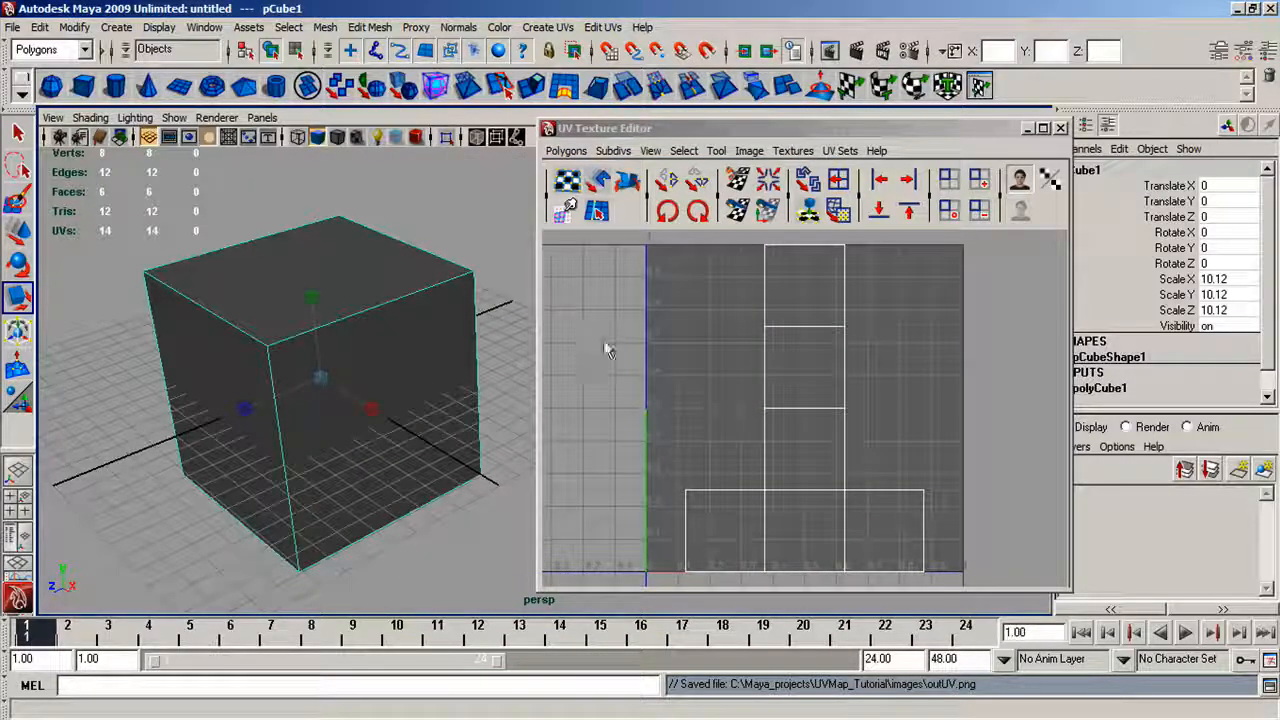
Switch to the file explorer and check the exported outUV image in UVMap_Tutorial's images folder.
key("alt+Tab")
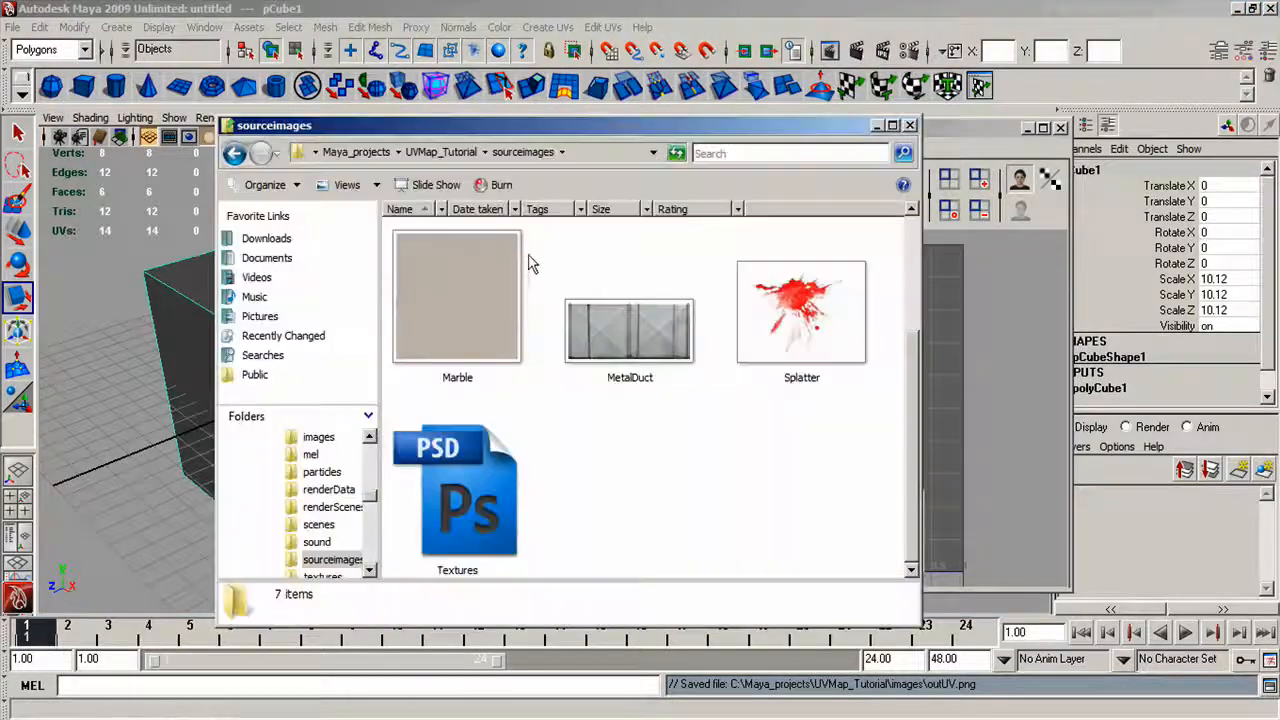
left_click(441, 152)
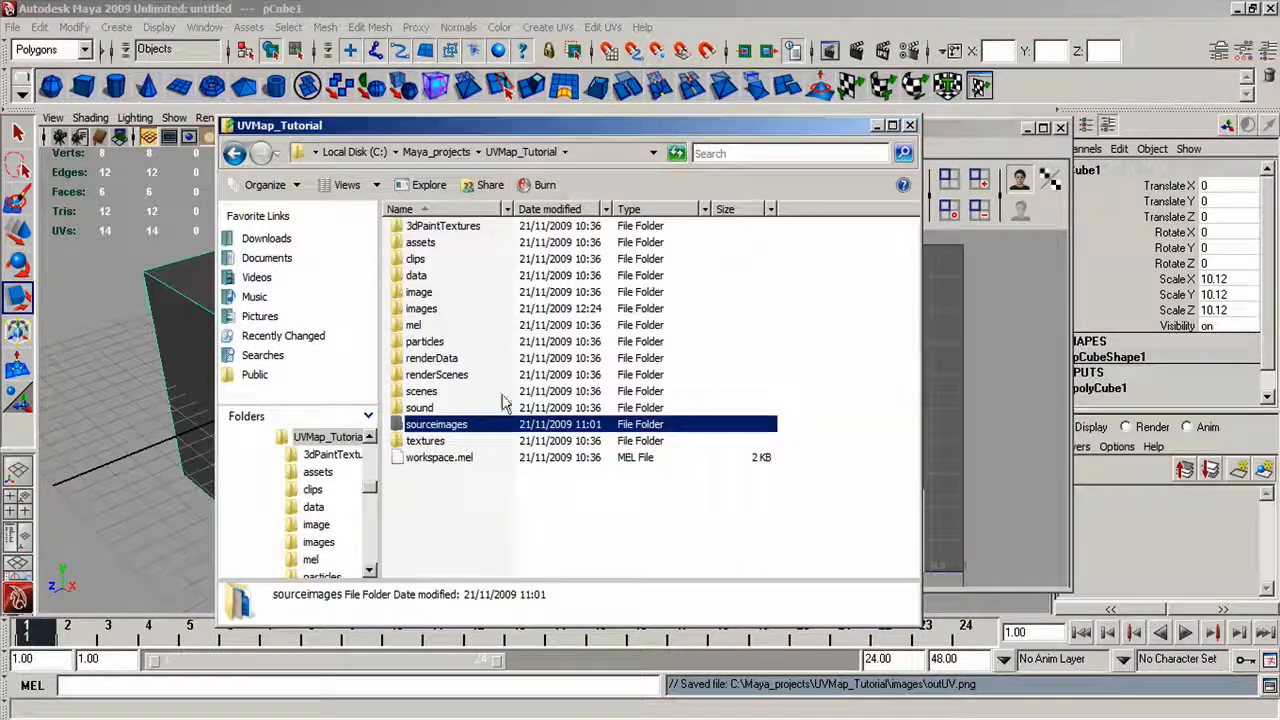
double_click(421, 308)
left_click(458, 290)
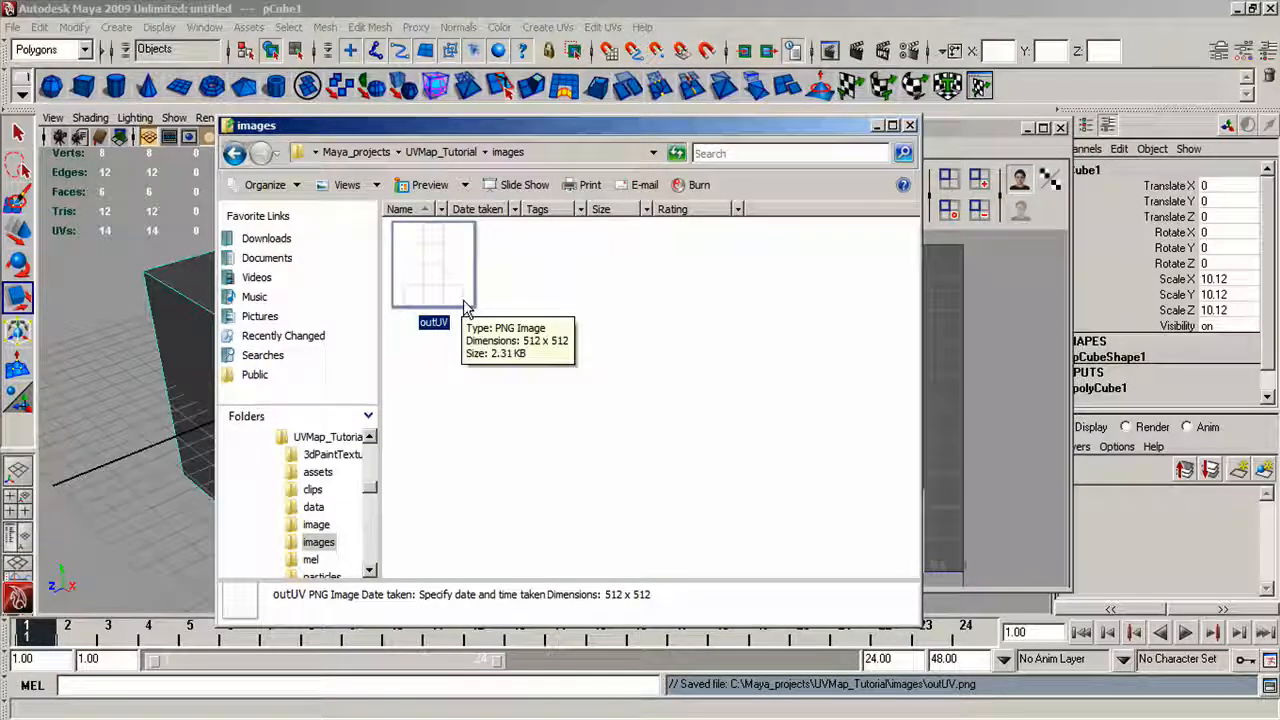
left_click(519, 290)
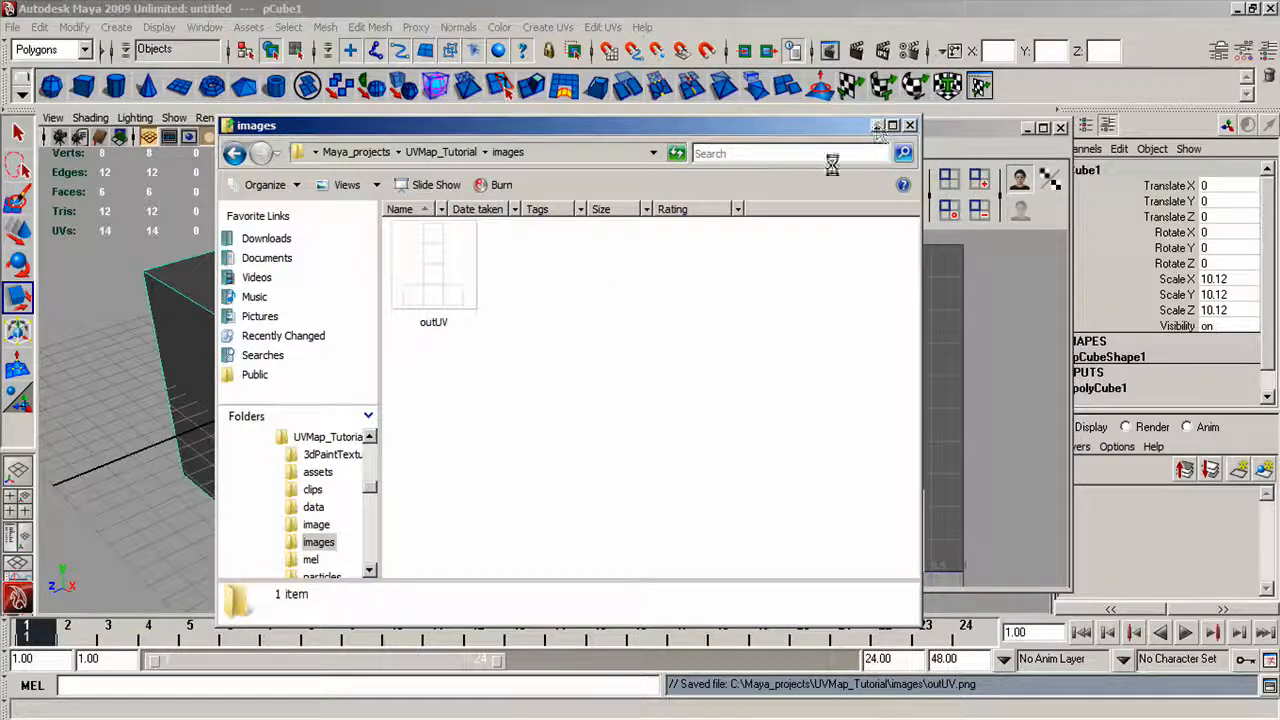
Minimize the folder window and switch to Photoshop with its window maximized.
left_click(876, 126)
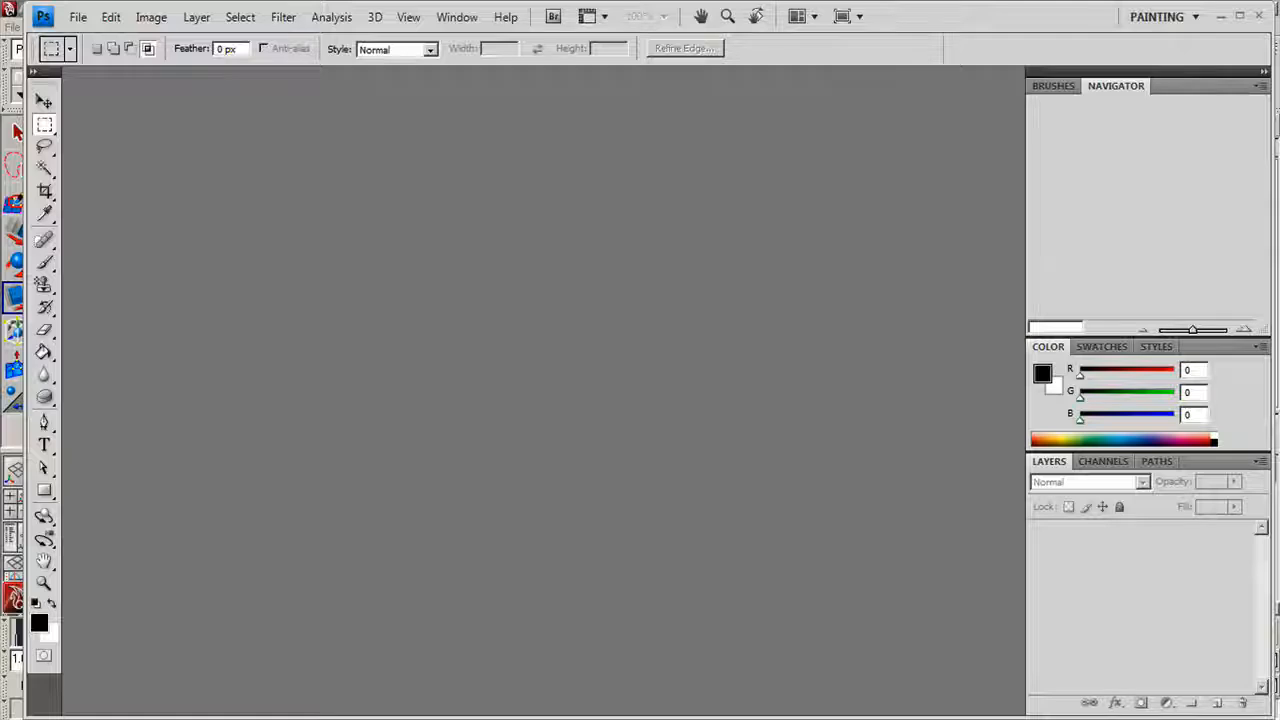
left_click(1240, 18)
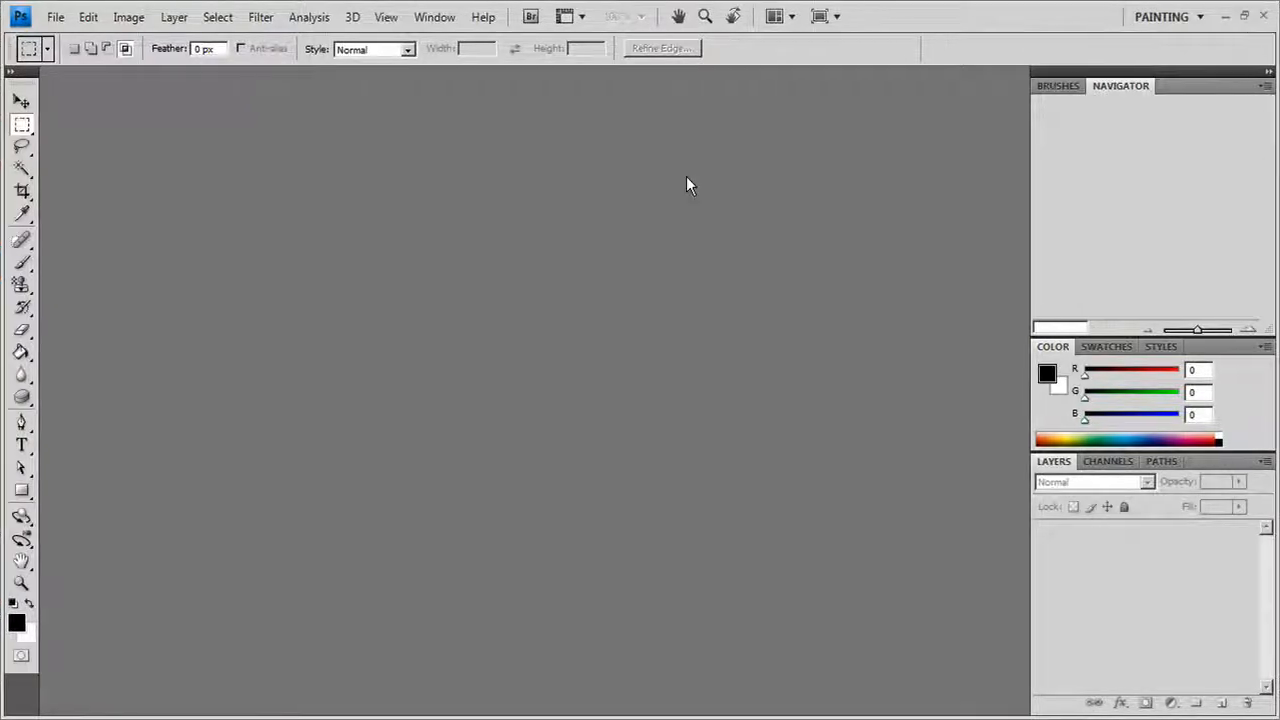
left_click(65, 20)
left_click(68, 56)
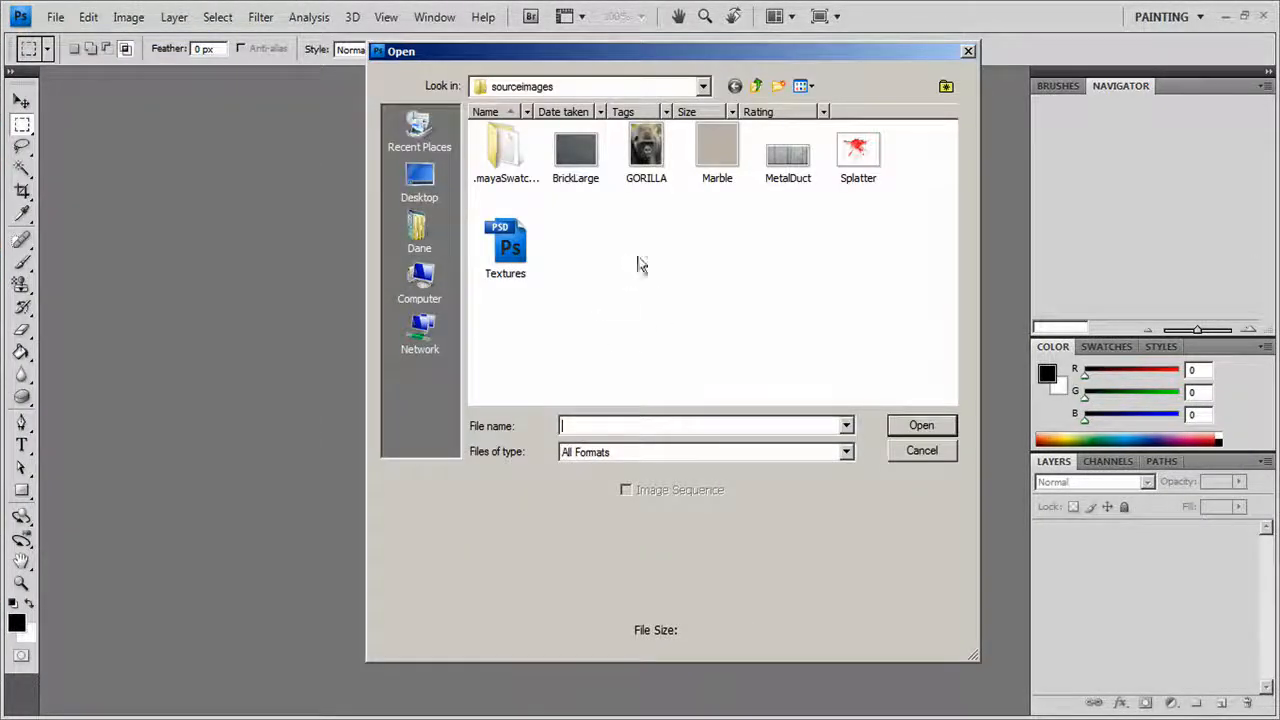
left_click(757, 86)
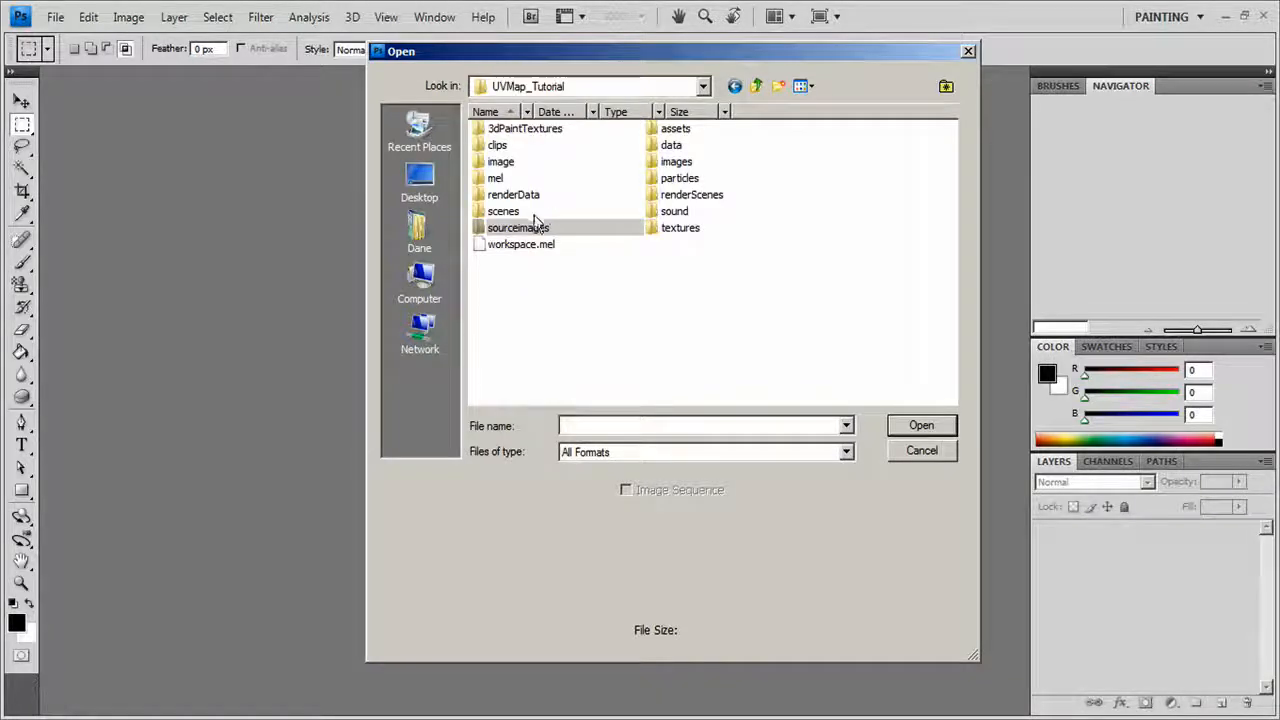
double_click(510, 166)
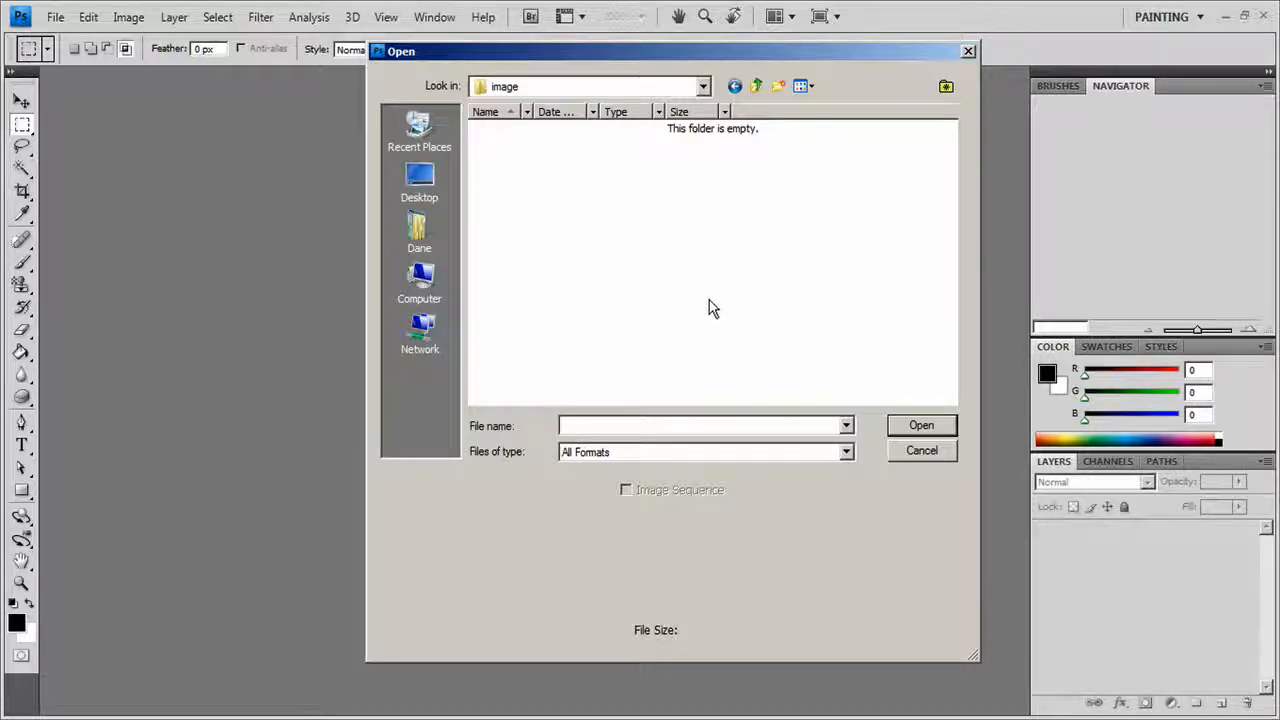
left_click(922, 452)
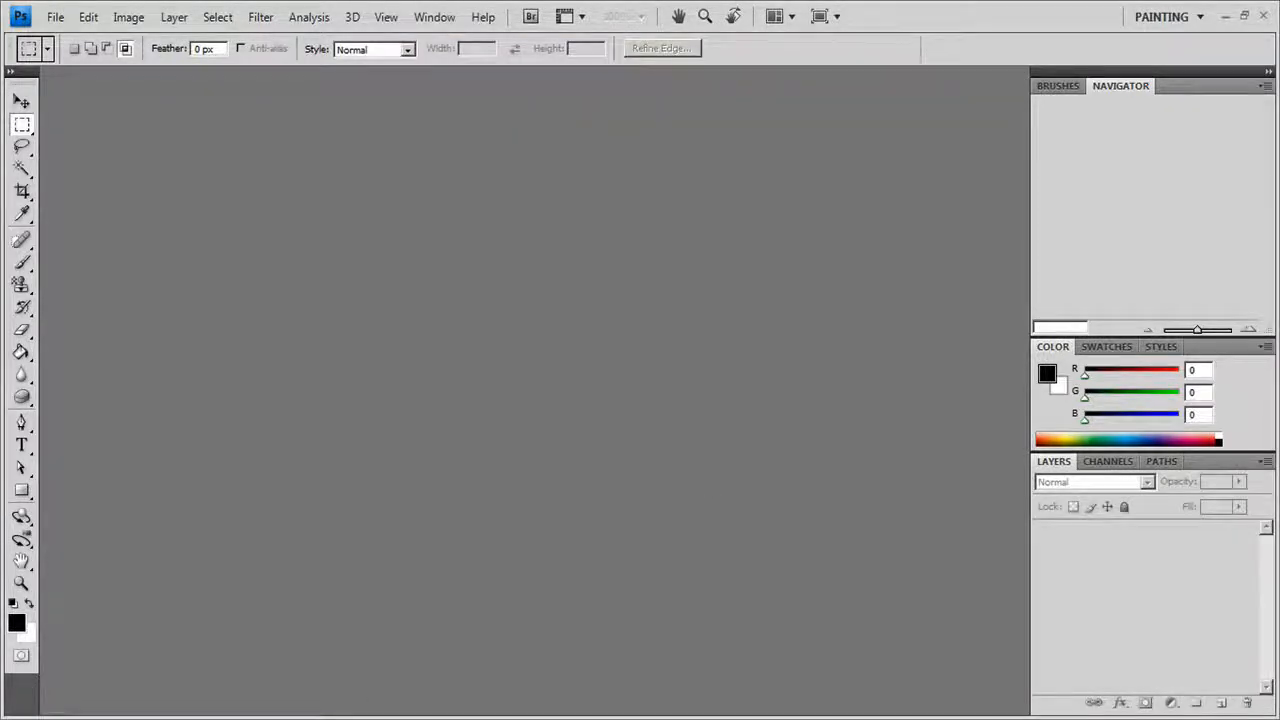
Open the outUV image from the images folder window as a document in Photoshop.
key("alt+Tab")
left_click_drag(447, 130, 771, 127)
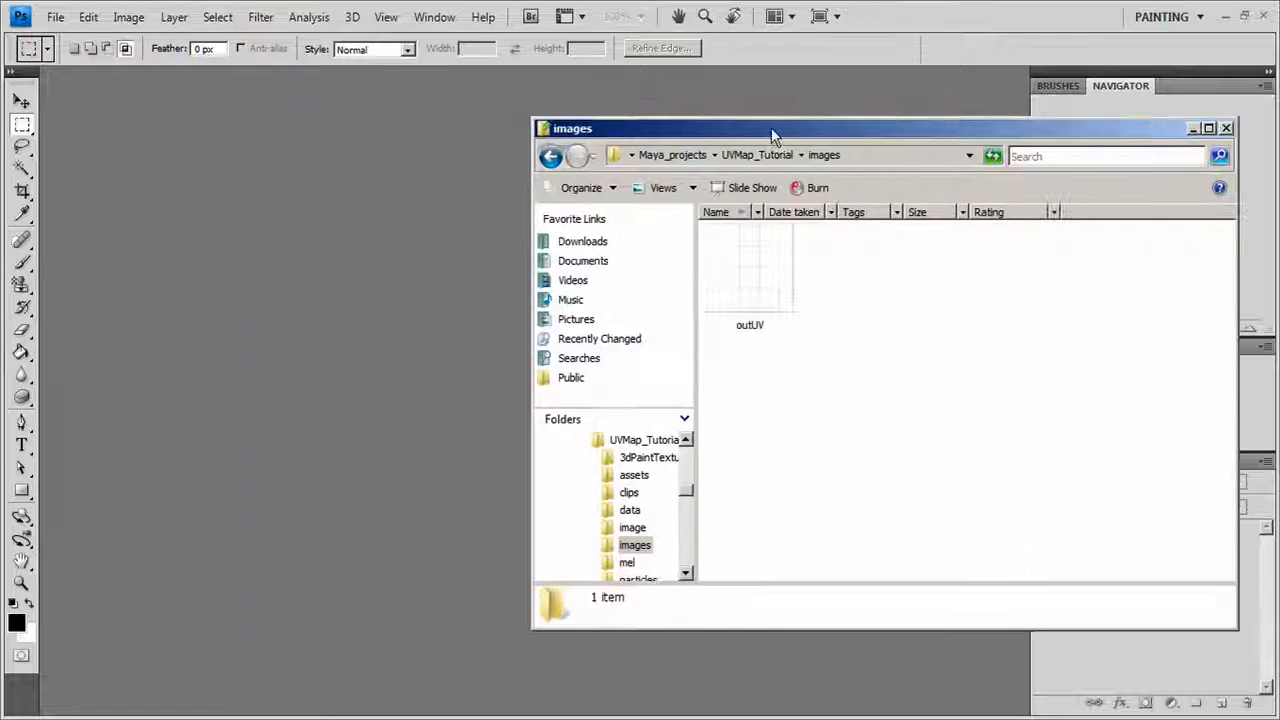
left_click_drag(750, 281, 354, 300)
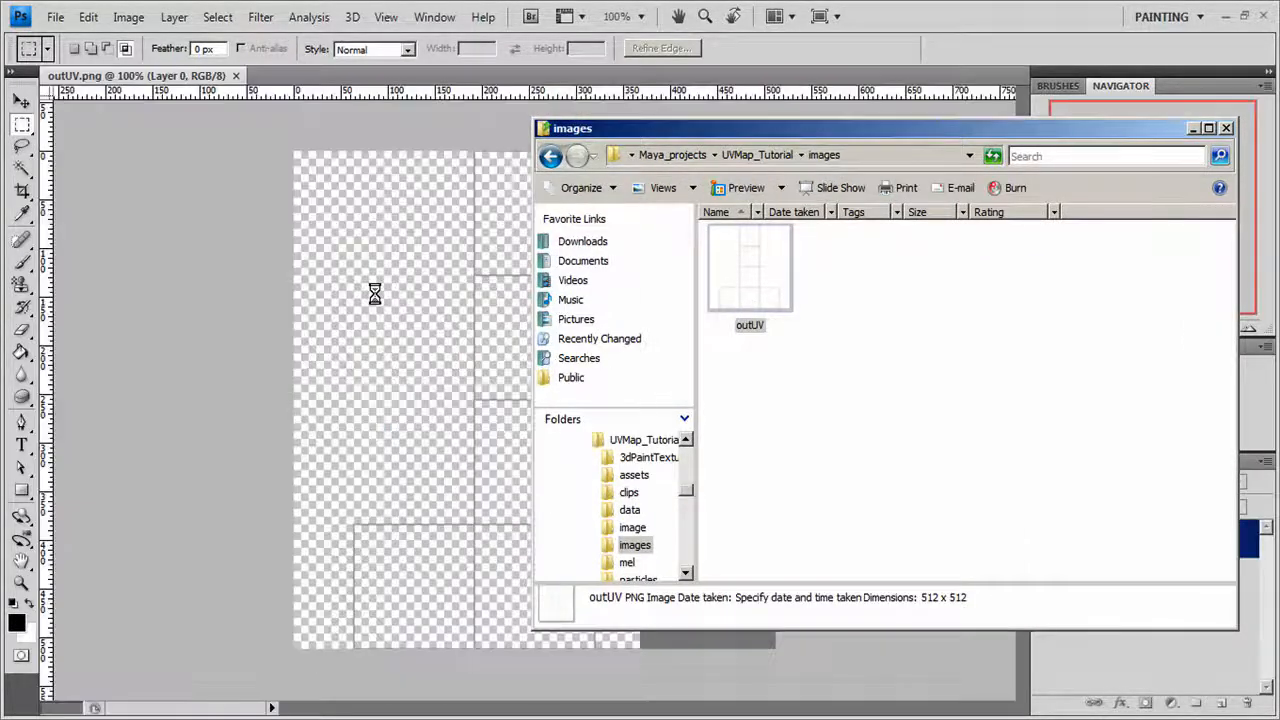
left_click(508, 322)
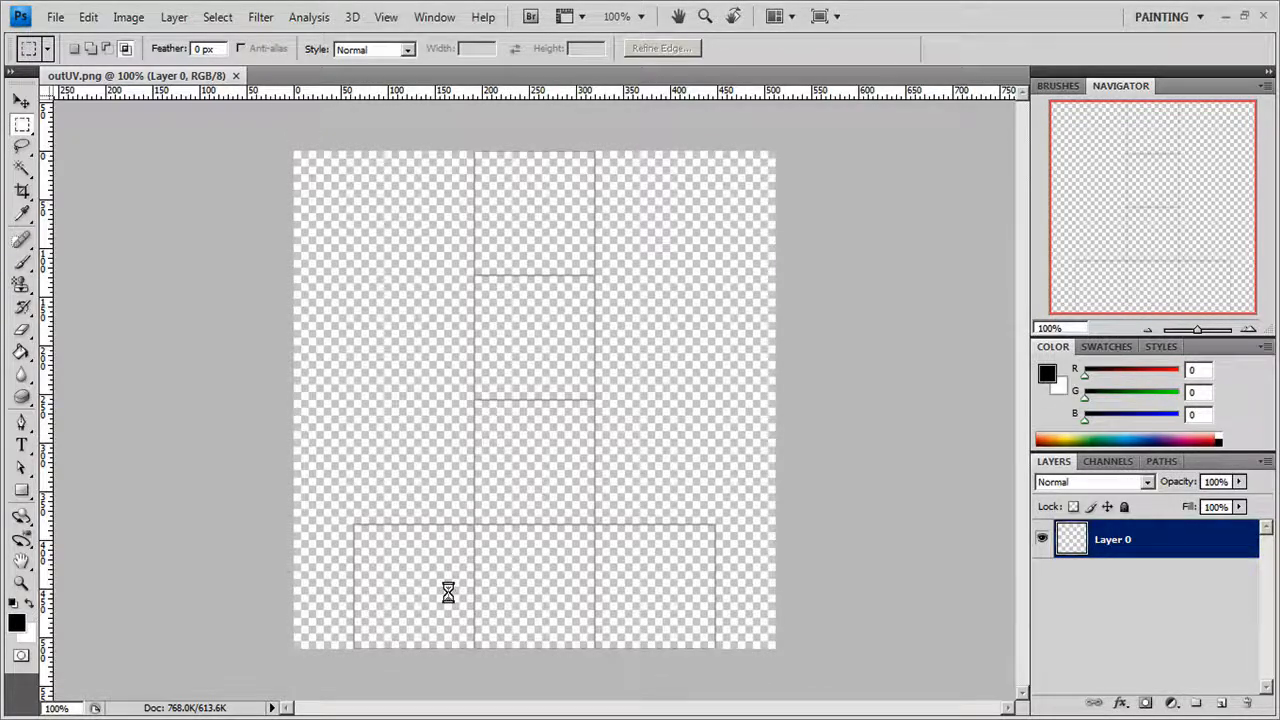
Browse the source textures in UVMap_Tutorial's sourceimages folder and open the Textures PSD in Photoshop.
key("alt+Tab")
left_click(767, 157)
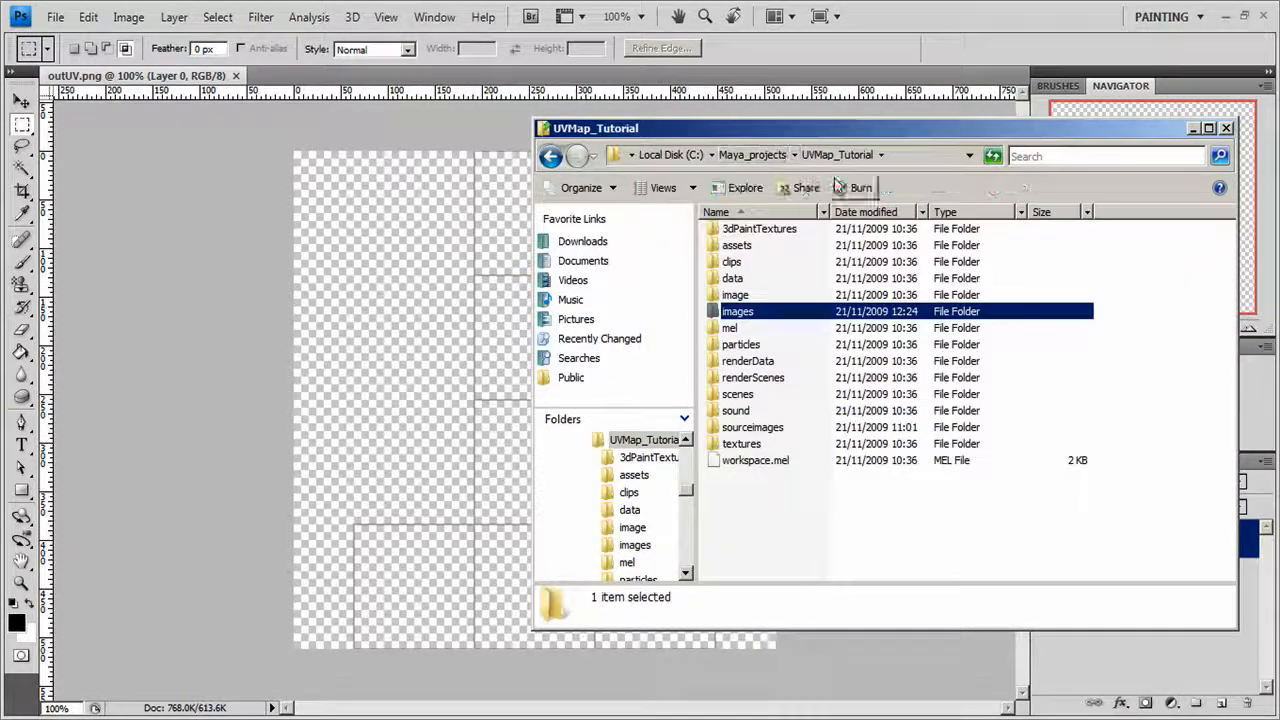
double_click(766, 427)
left_click_drag(820, 137, 600, 135)
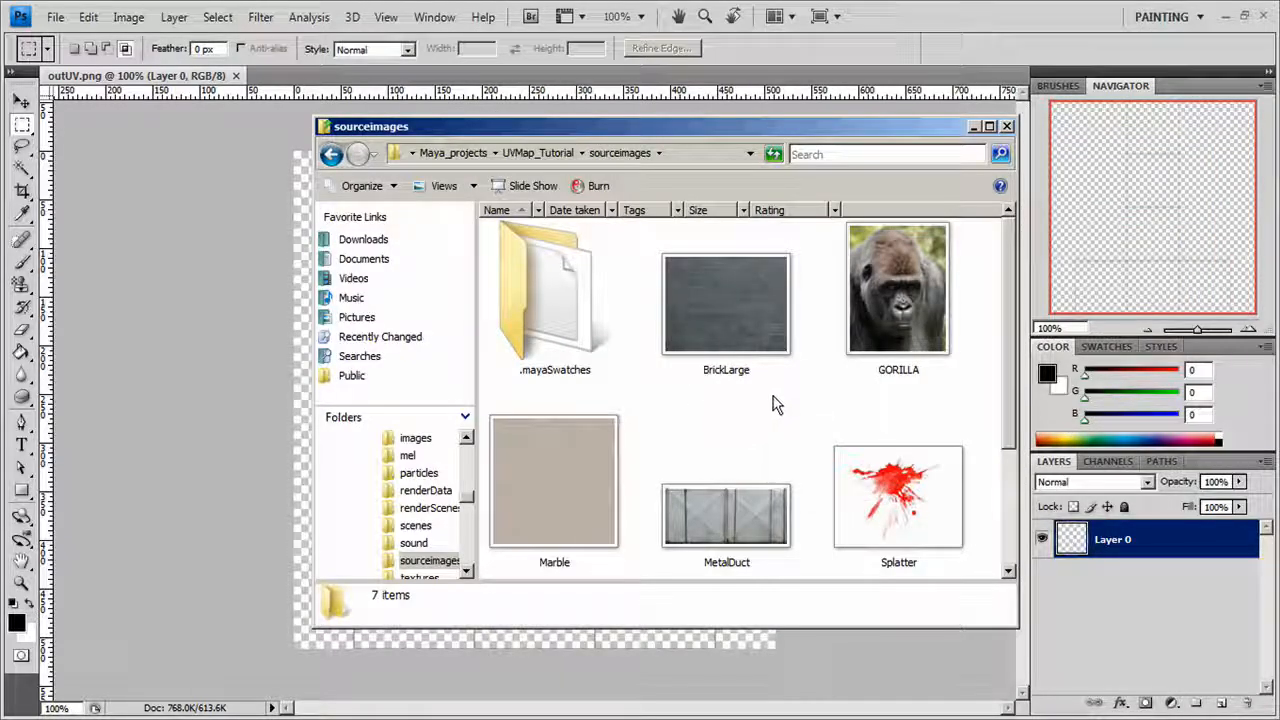
left_click(730, 317)
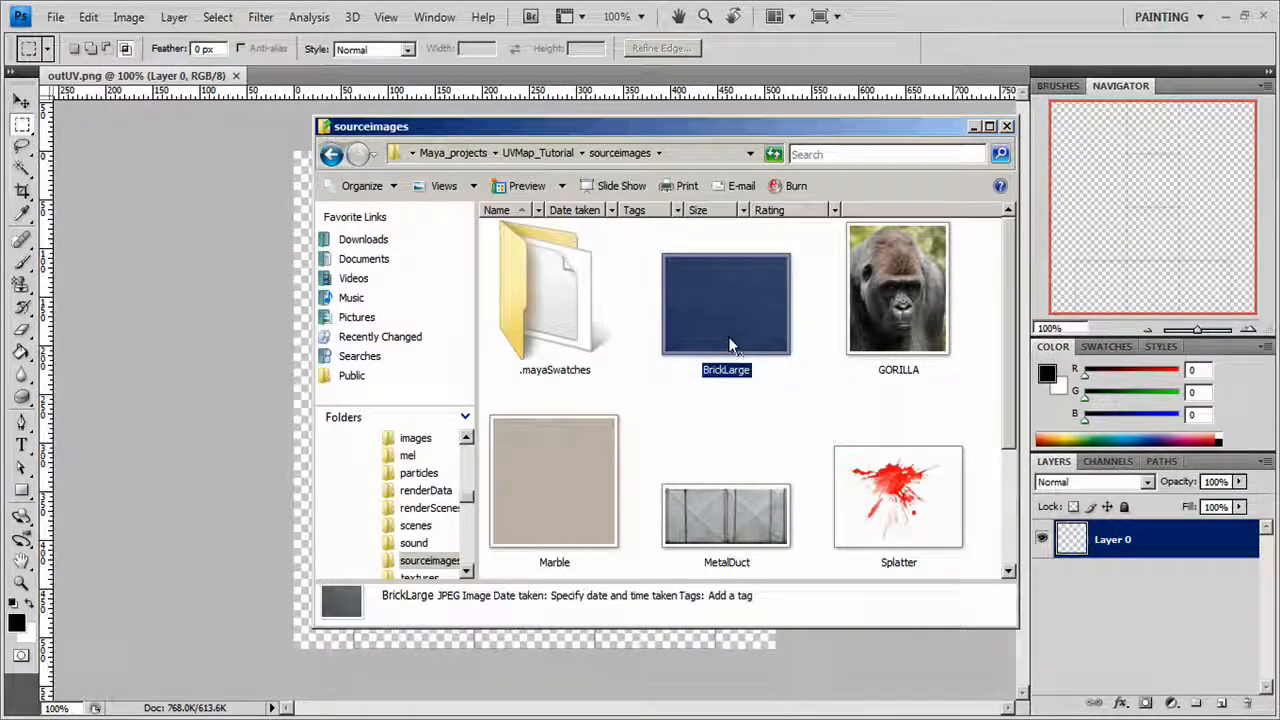
left_click(868, 304)
scroll(900, 390, "down", 1)
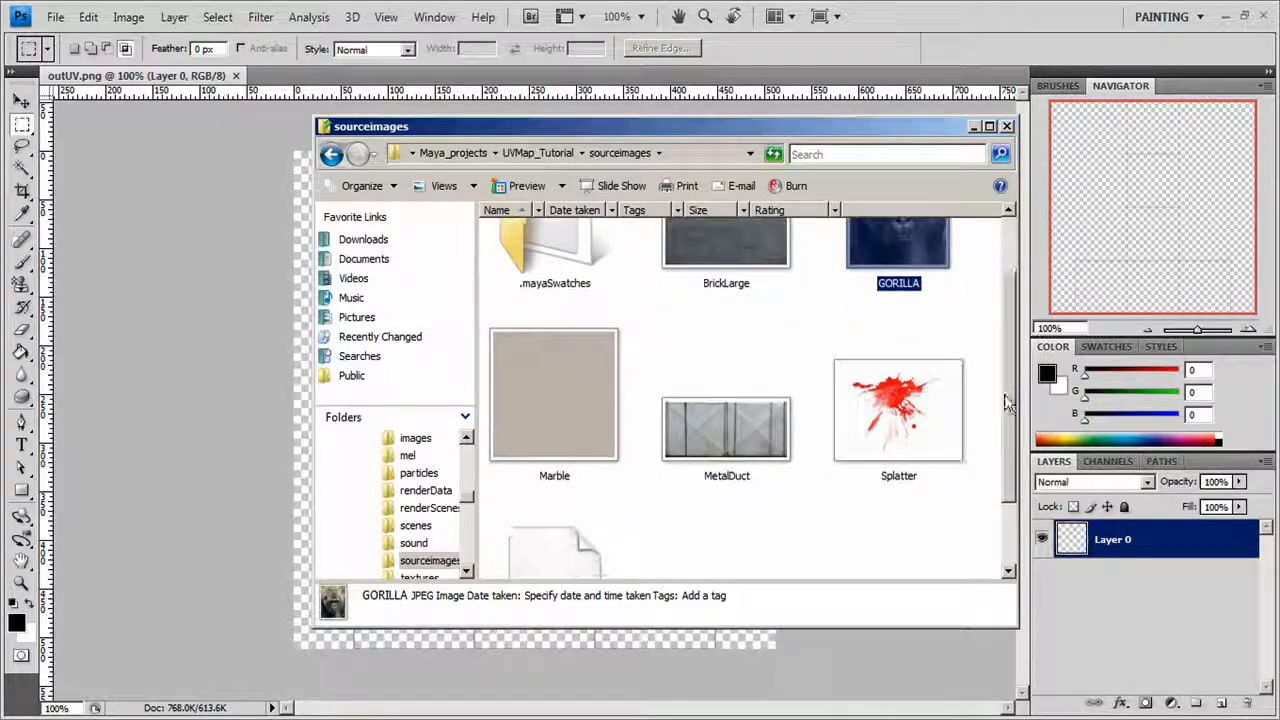
left_click(903, 397)
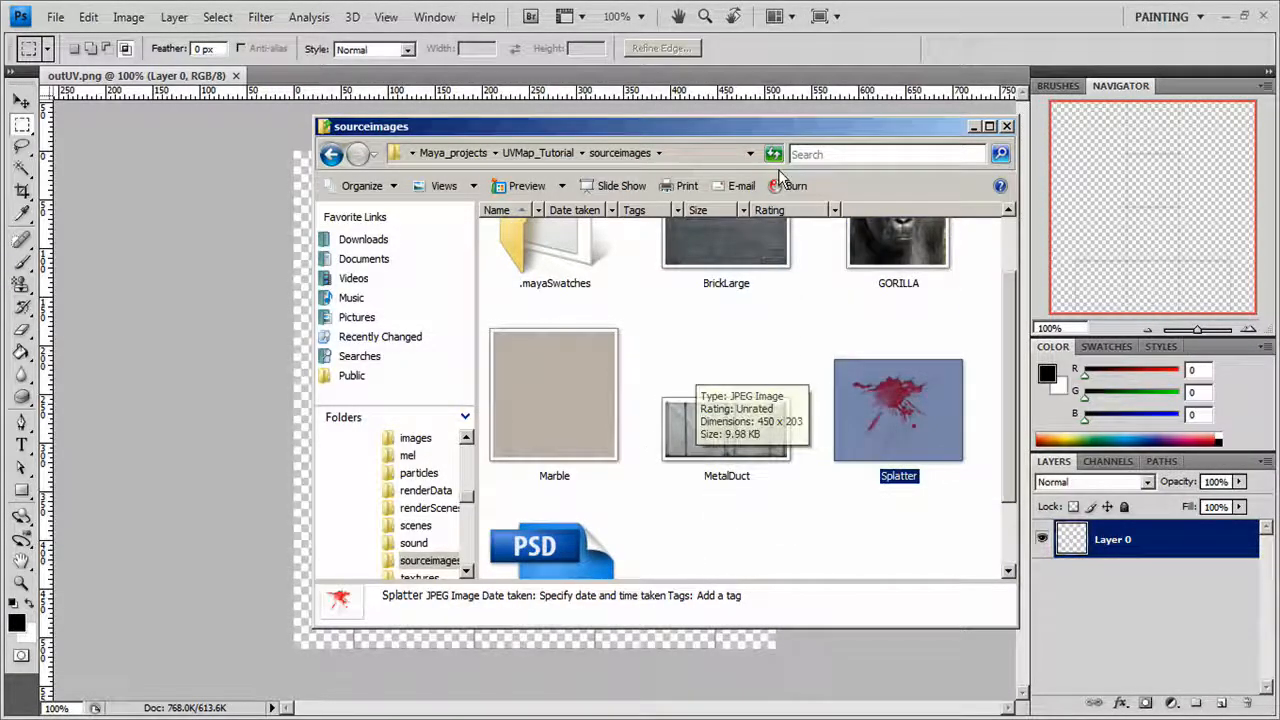
scroll(1006, 286, "down", 1)
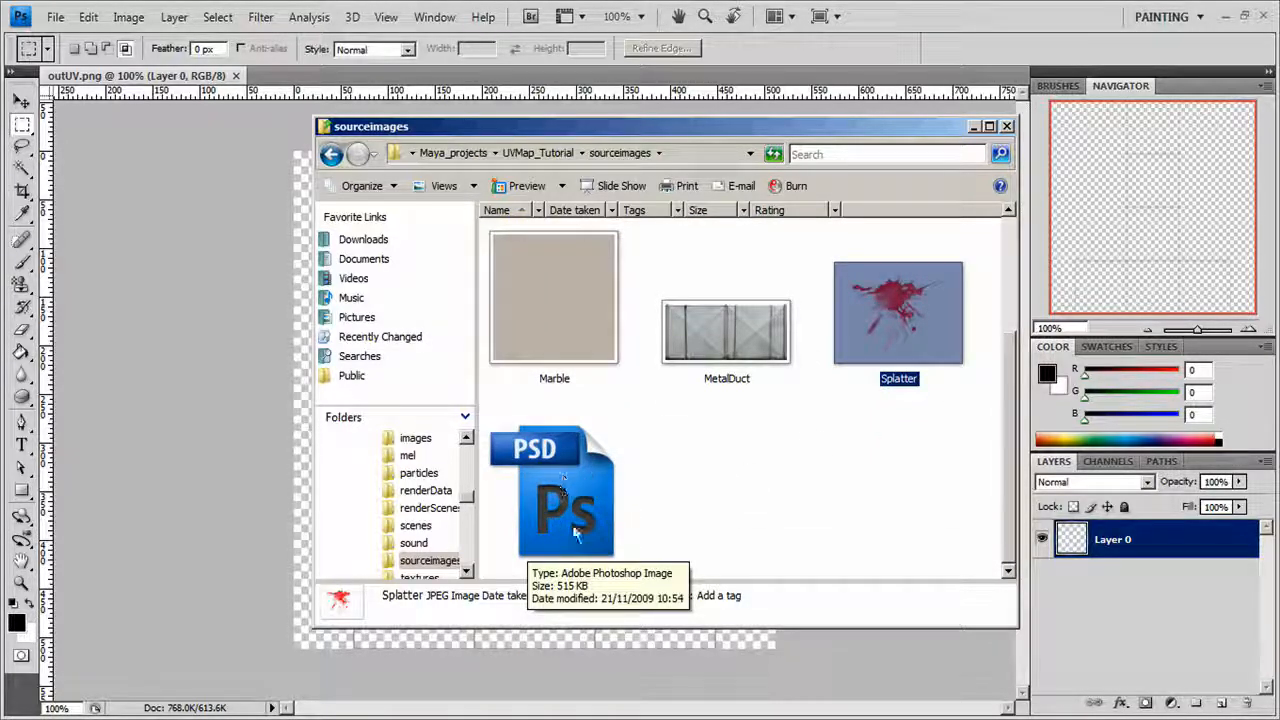
double_click(556, 481)
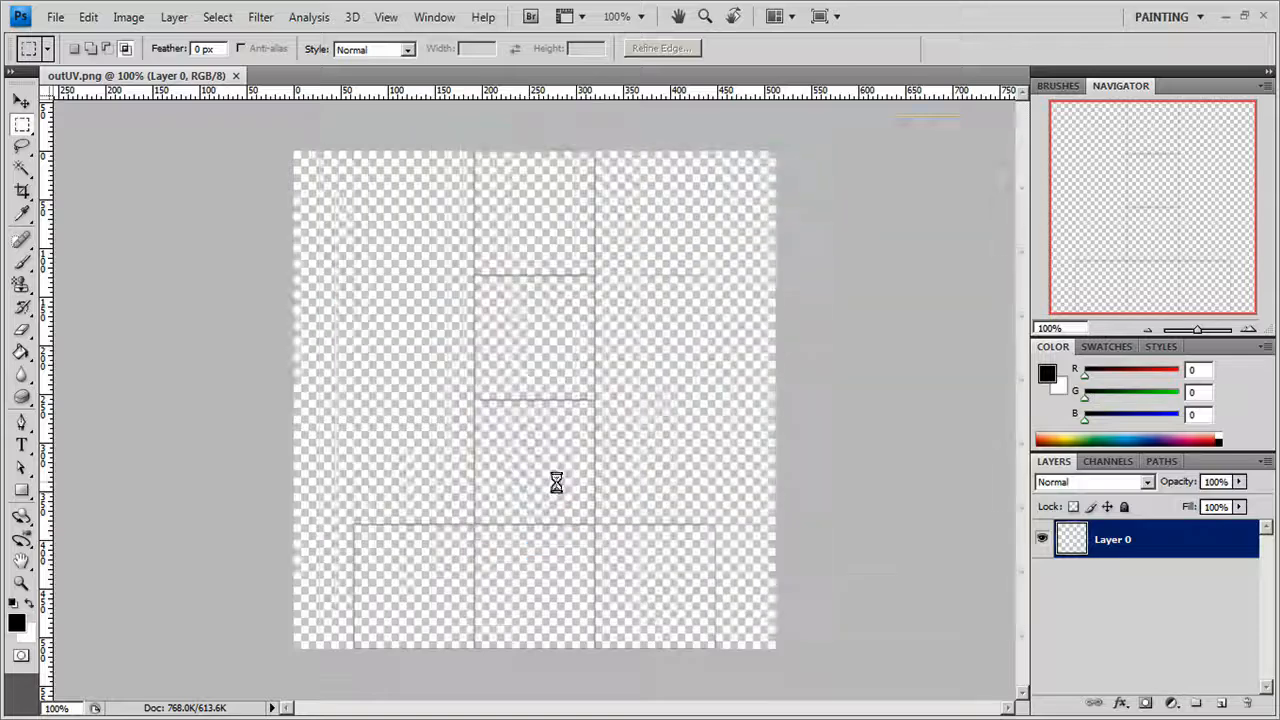
Undock the Textures and outUV documents into floating windows placed side by side.
left_click_drag(330, 76, 423, 160)
left_click_drag(187, 75, 200, 143)
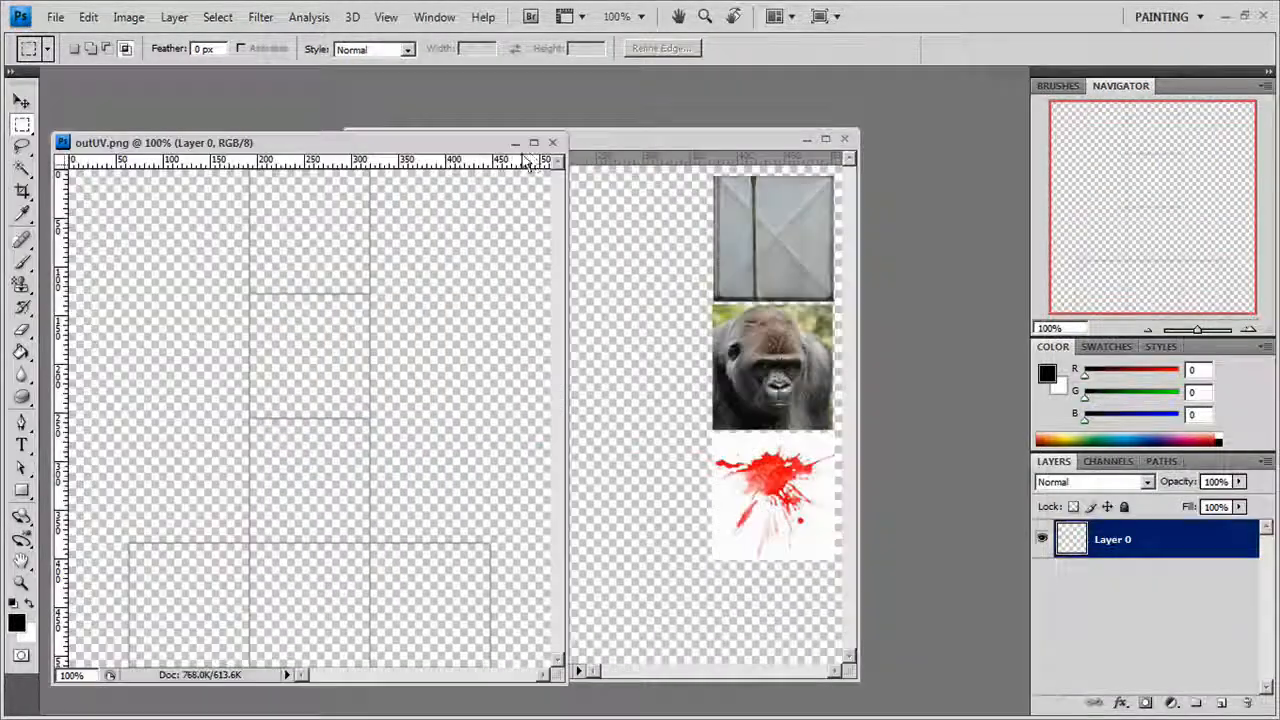
Copy the Splatter, Marble, Brick, Gorilla and Duct layers together from the Textures document into outUV.
left_click_drag(662, 146, 892, 160)
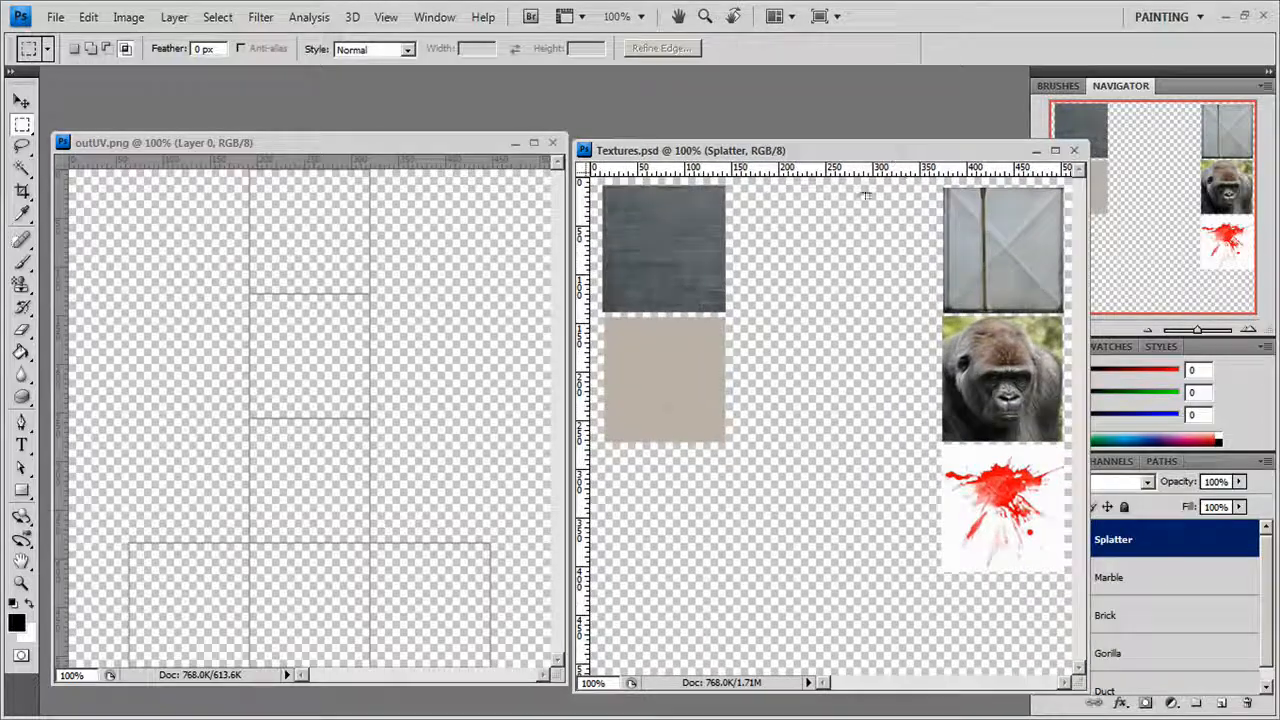
left_click_drag(730, 121, 722, 118)
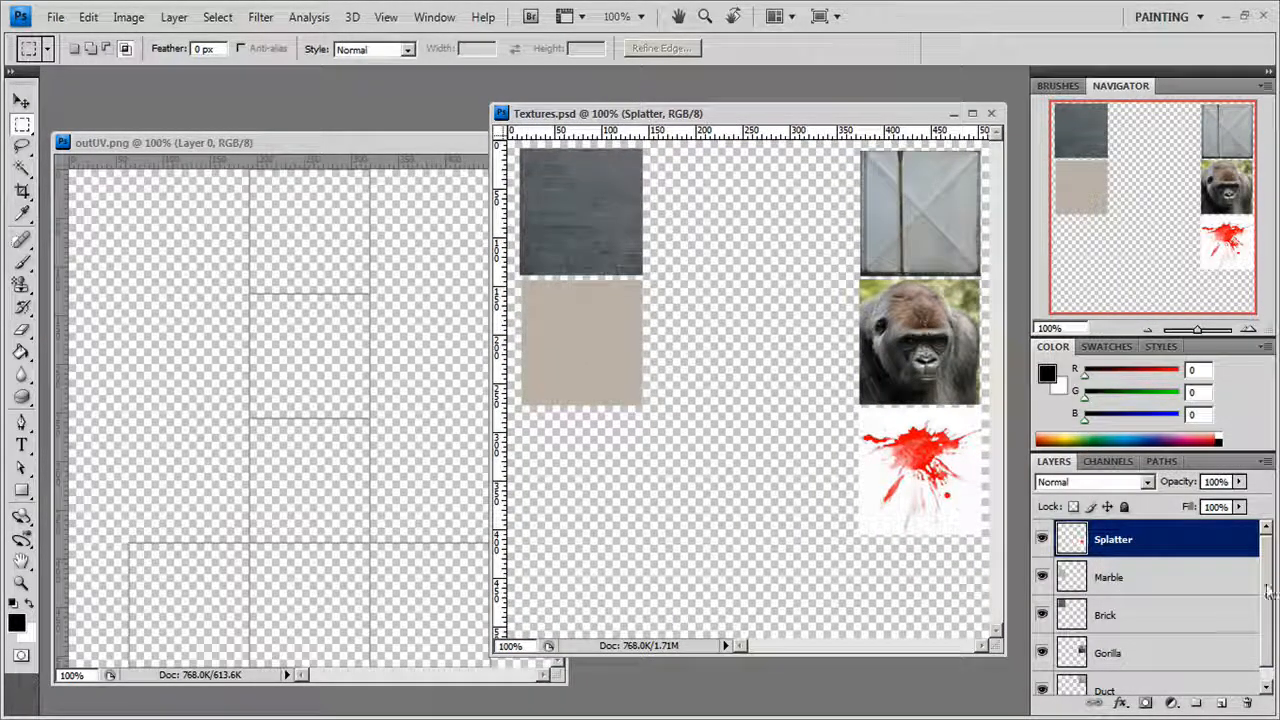
scroll(1231, 632, "down", 1)
left_click(1128, 680, "shift")
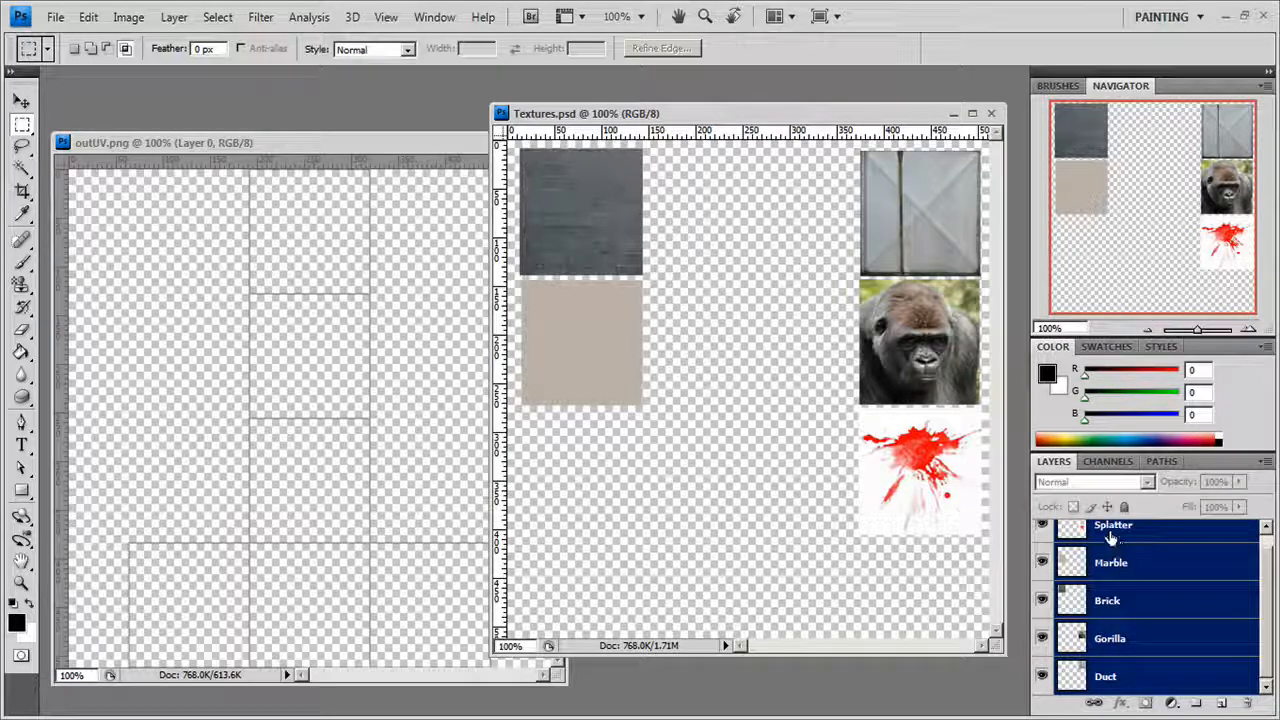
left_click_drag(1110, 538, 306, 338)
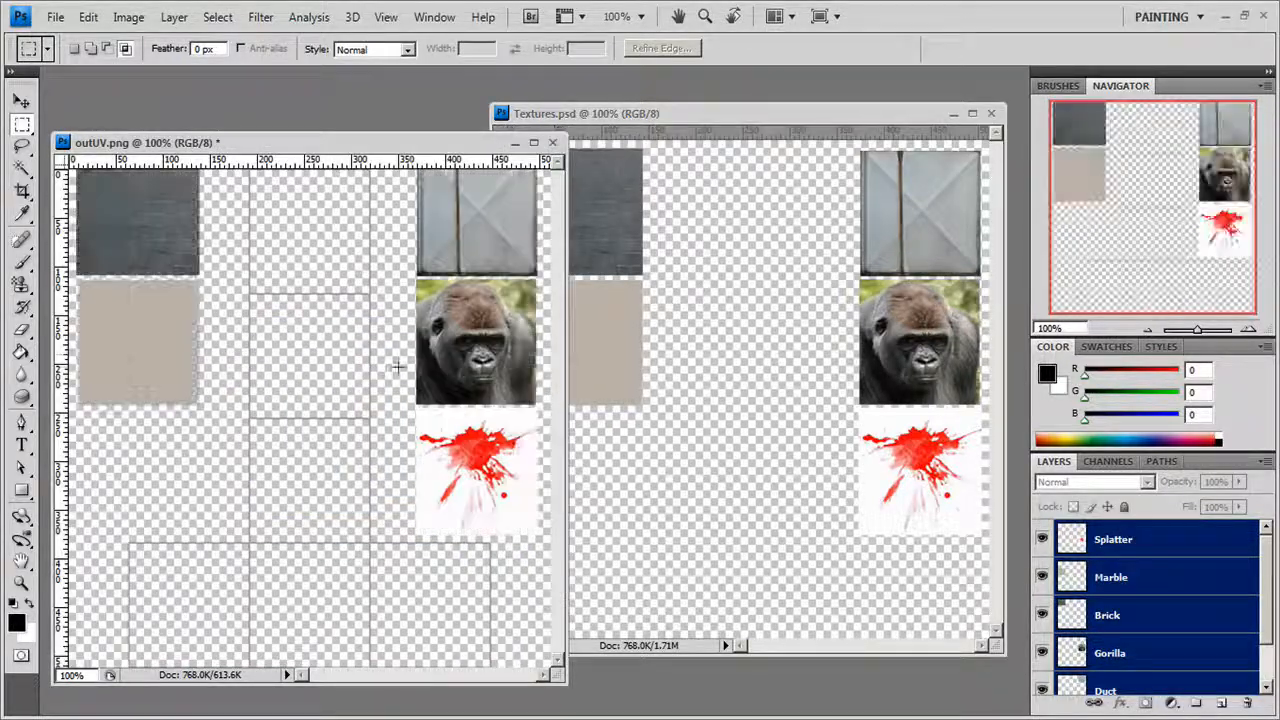
Dock the floating outUV document back into the workspace and close the Textures document.
left_click_drag(249, 145, 214, 76)
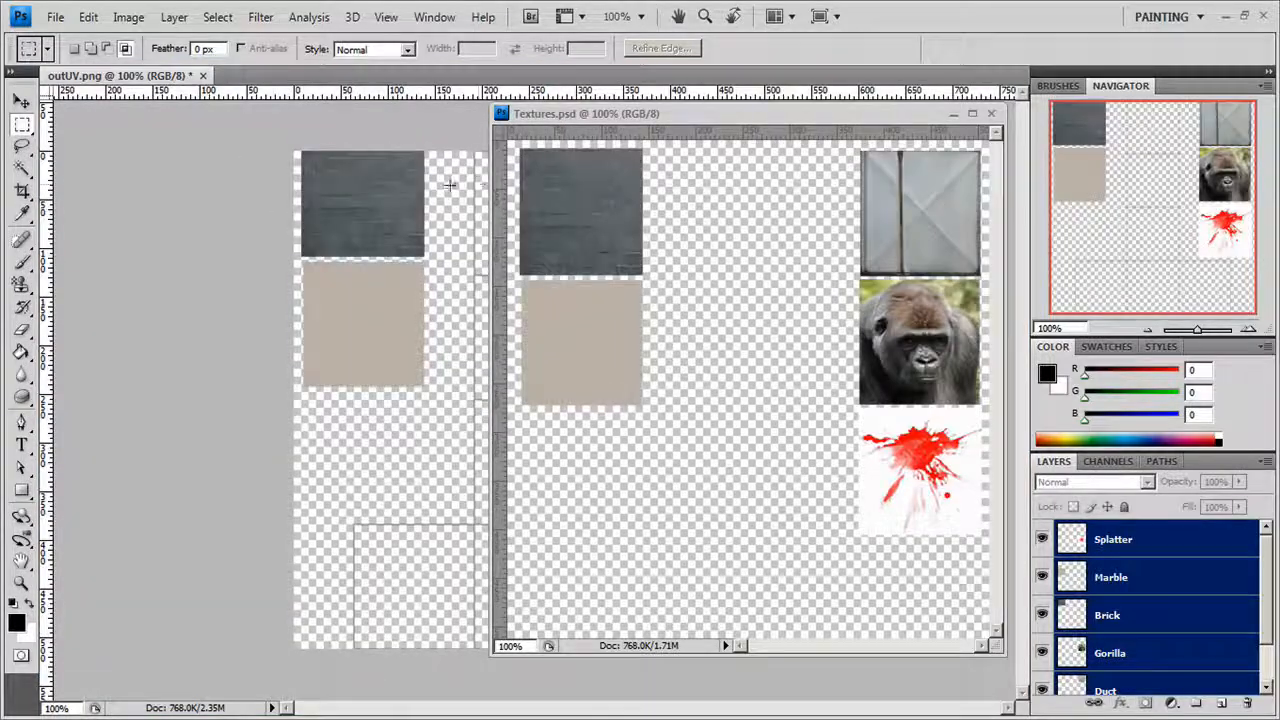
left_click(988, 117)
Move only the Brick texture onto the topmost square of the UV layout's vertical column.
left_click(21, 104)
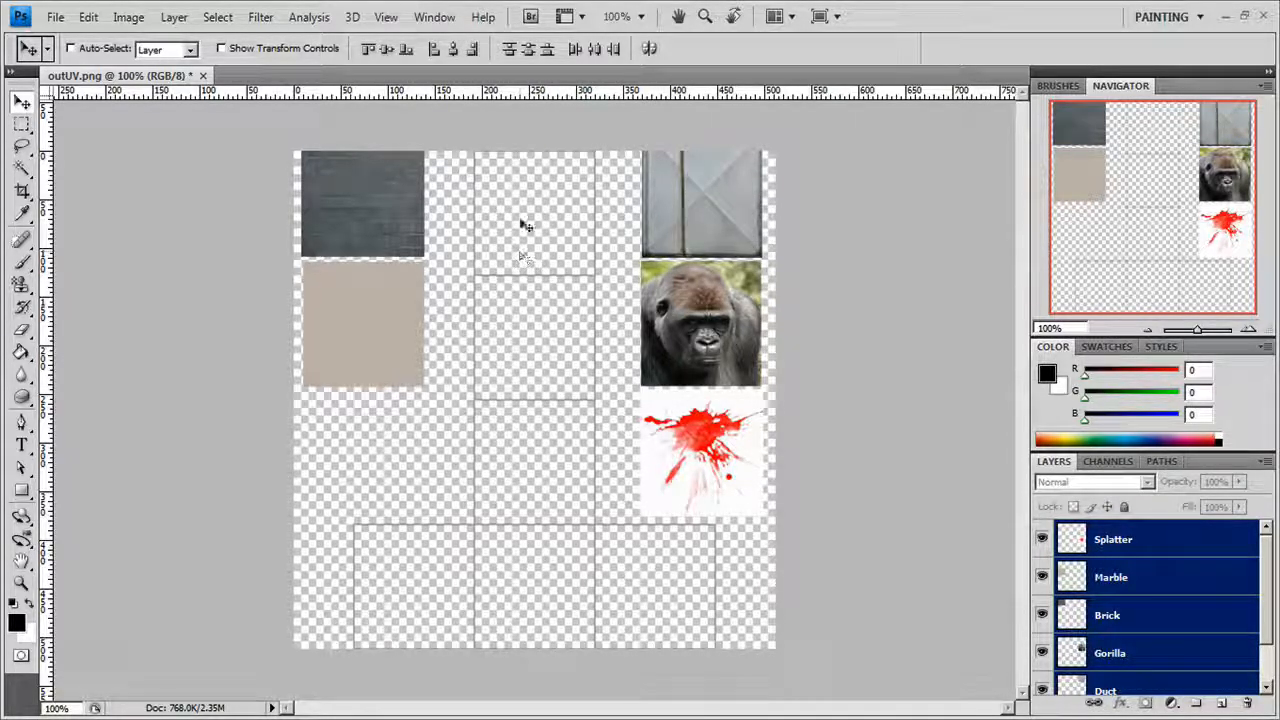
mouse_move(350, 207)
left_mouse_down()
mouse_move(517, 234)
mouse_move(420, 223)
mouse_move(346, 234)
mouse_move(346, 223)
left_mouse_up()
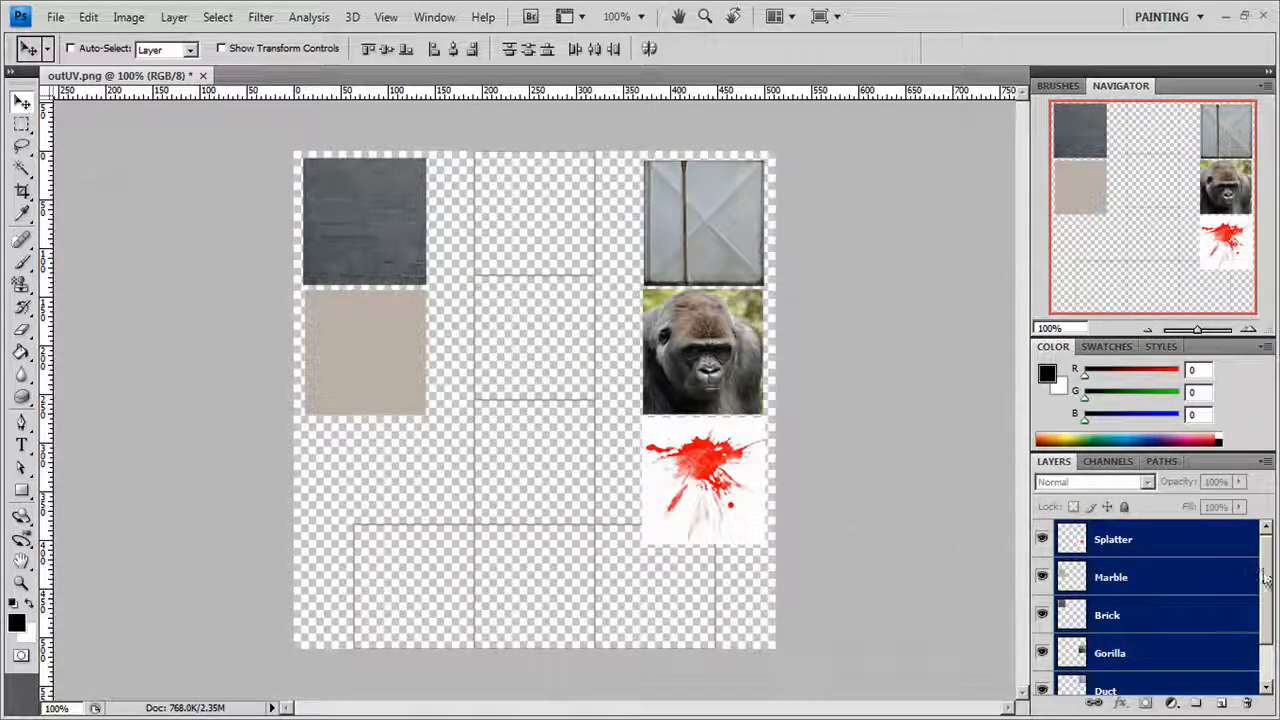
scroll(1265, 578, "down", 2)
left_click(1123, 582)
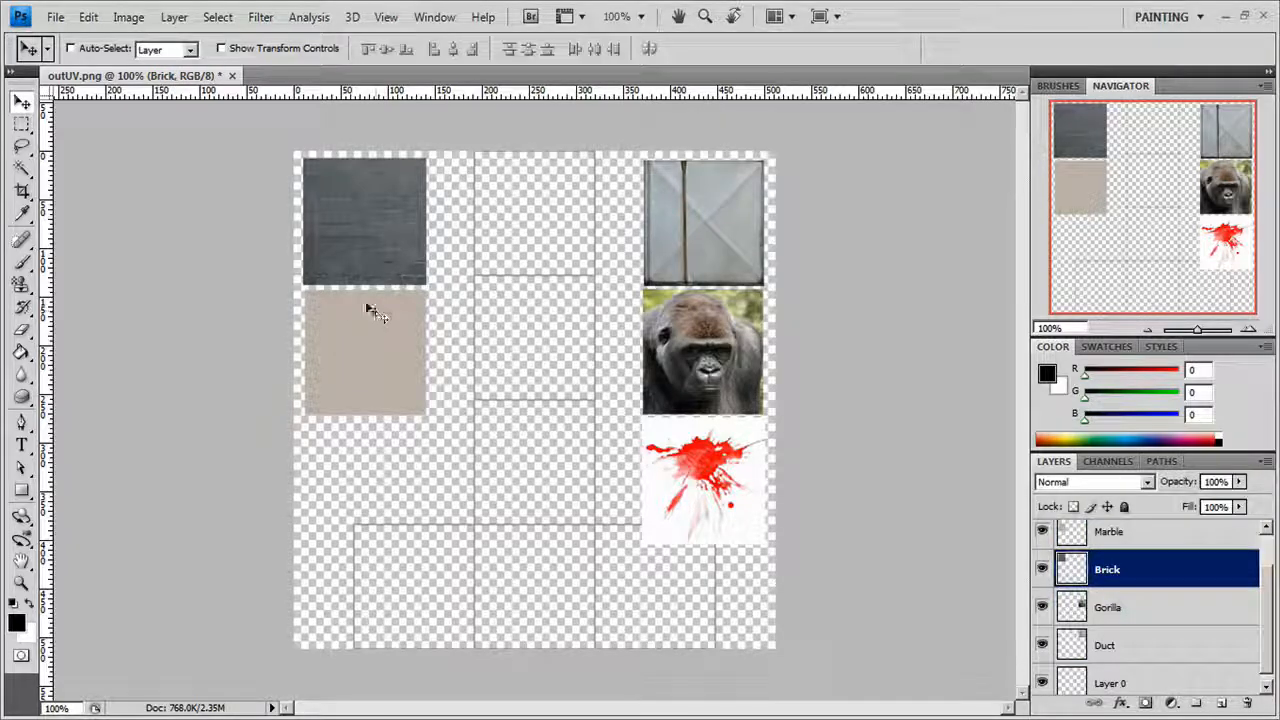
left_click_drag(346, 224, 516, 215)
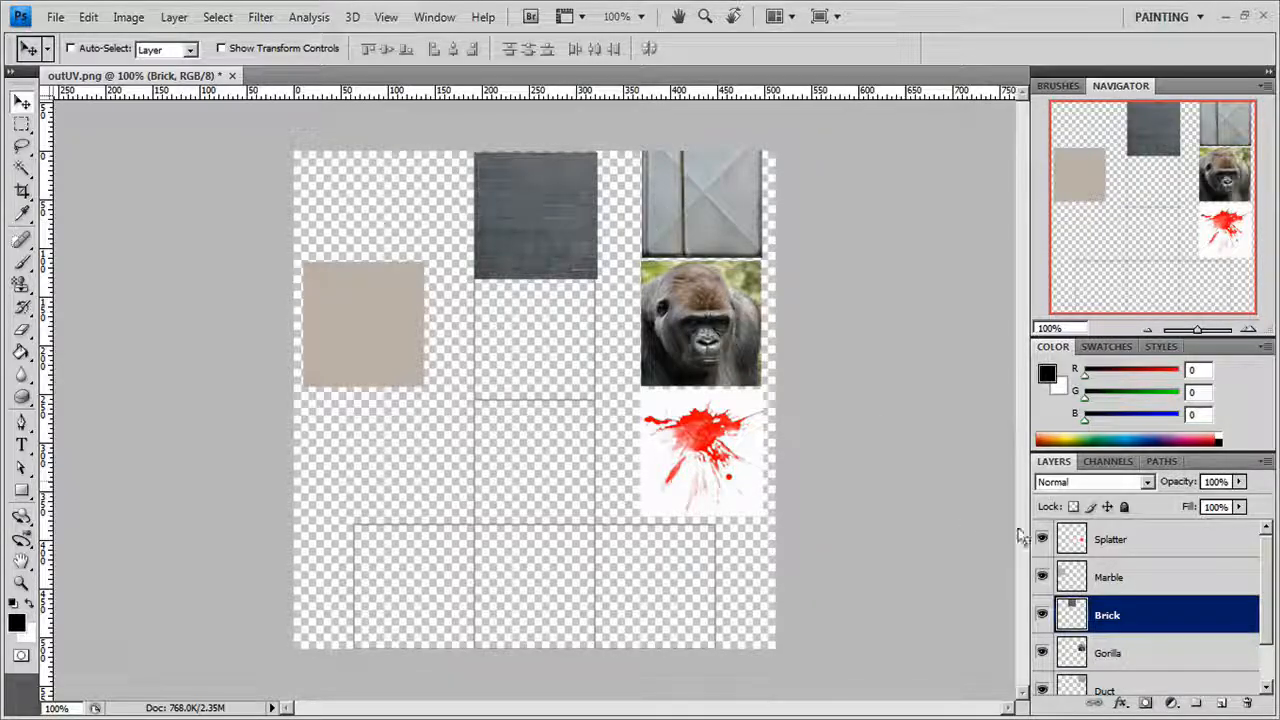
Move the Duct texture onto the column's second UV square and the Gorilla texture onto the third.
left_click_drag(1270, 599, 1267, 633)
left_click(1161, 639)
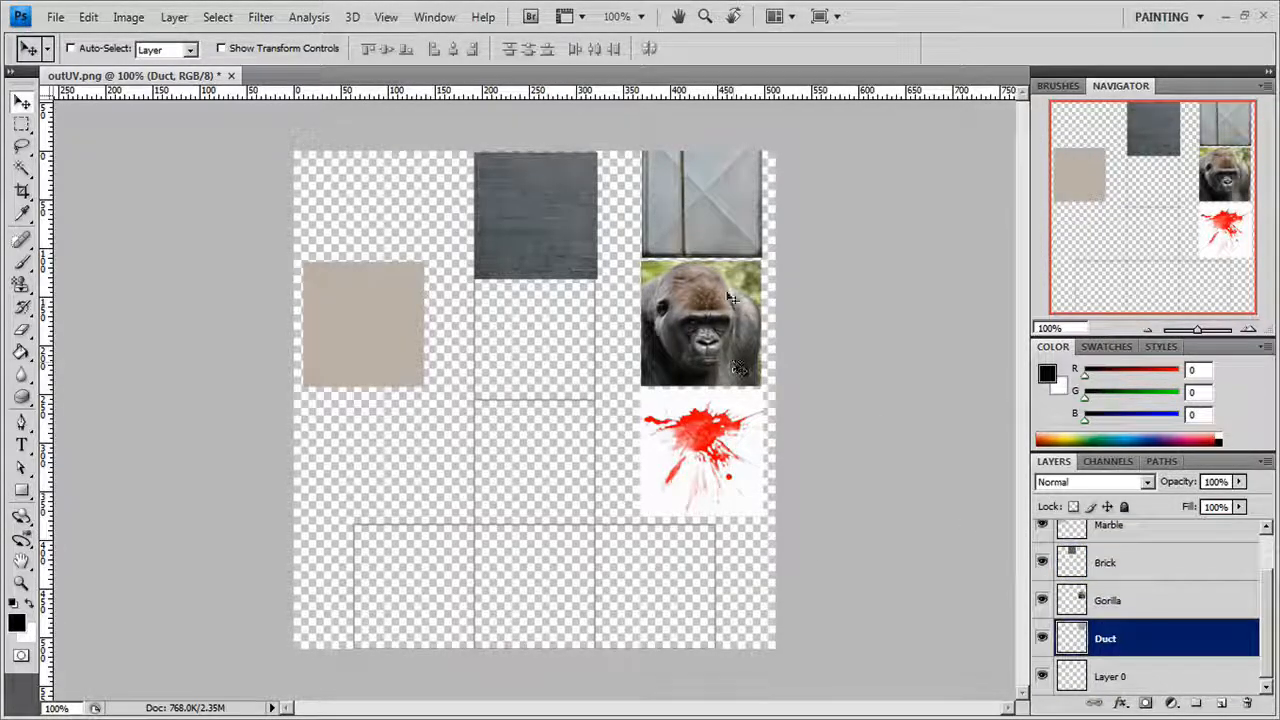
left_click_drag(704, 244, 557, 365)
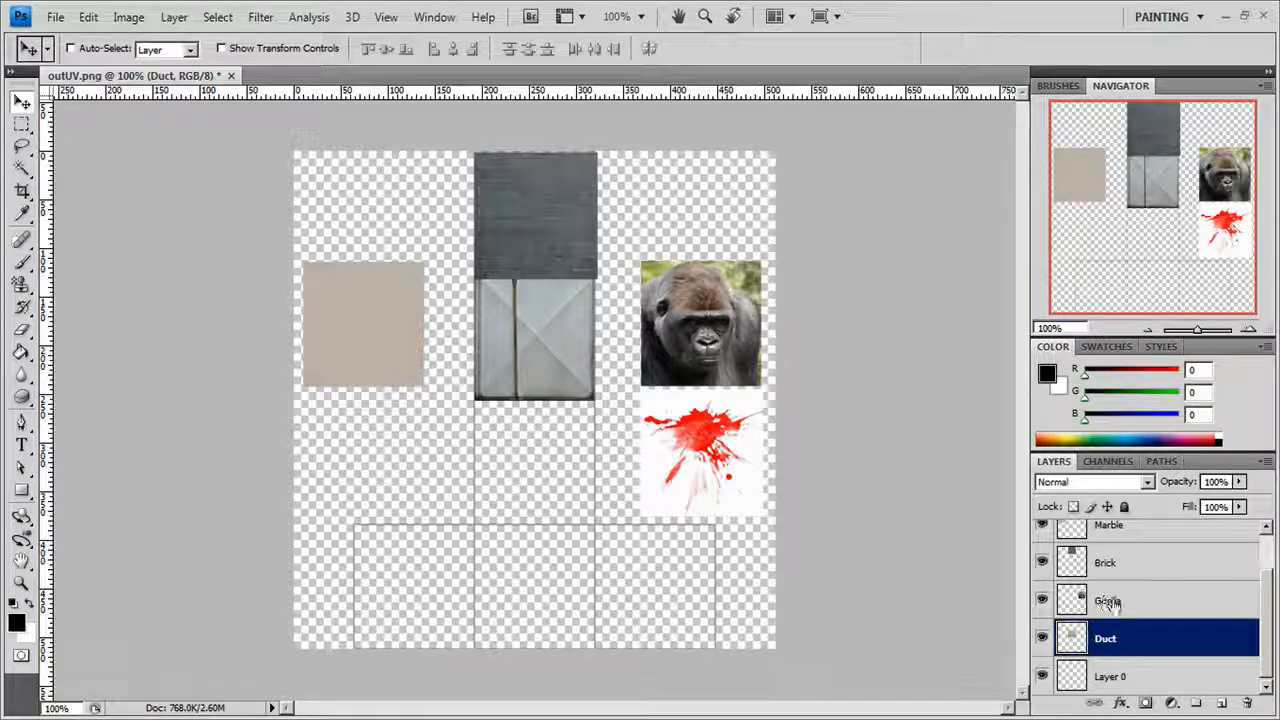
left_click(1160, 600)
left_click_drag(686, 334, 552, 468)
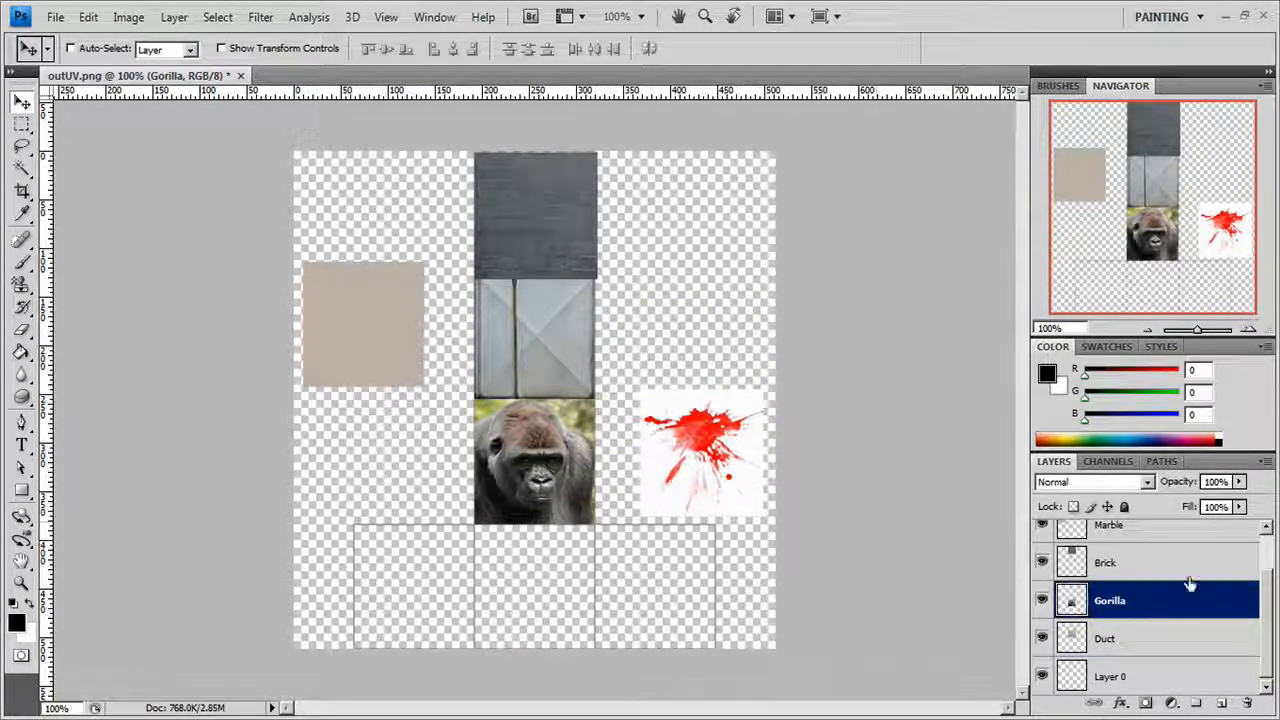
Move the Splatter texture onto the column's bottom UV square and, with layer Auto-Select and transform controls enabled, Marble onto the square left of it.
left_click_drag(1265, 645, 1265, 622)
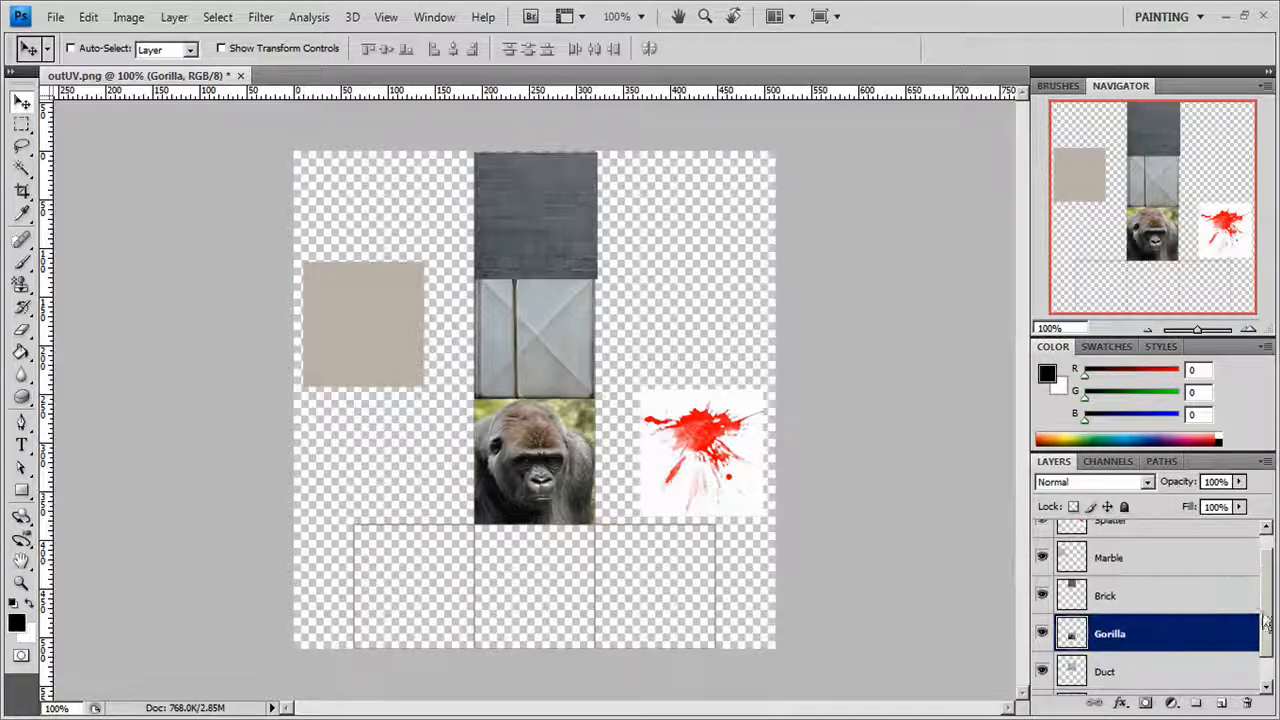
left_click(1125, 530)
left_click_drag(736, 445, 562, 577)
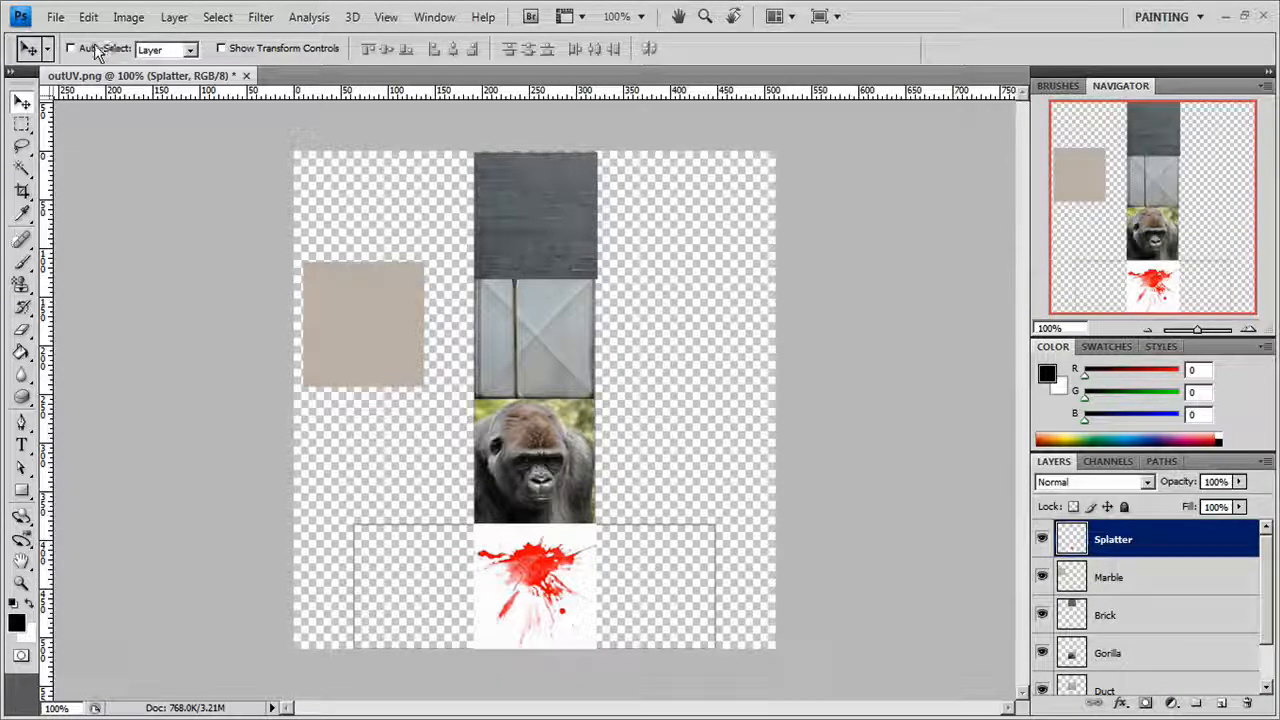
left_click_drag(346, 329, 438, 549)
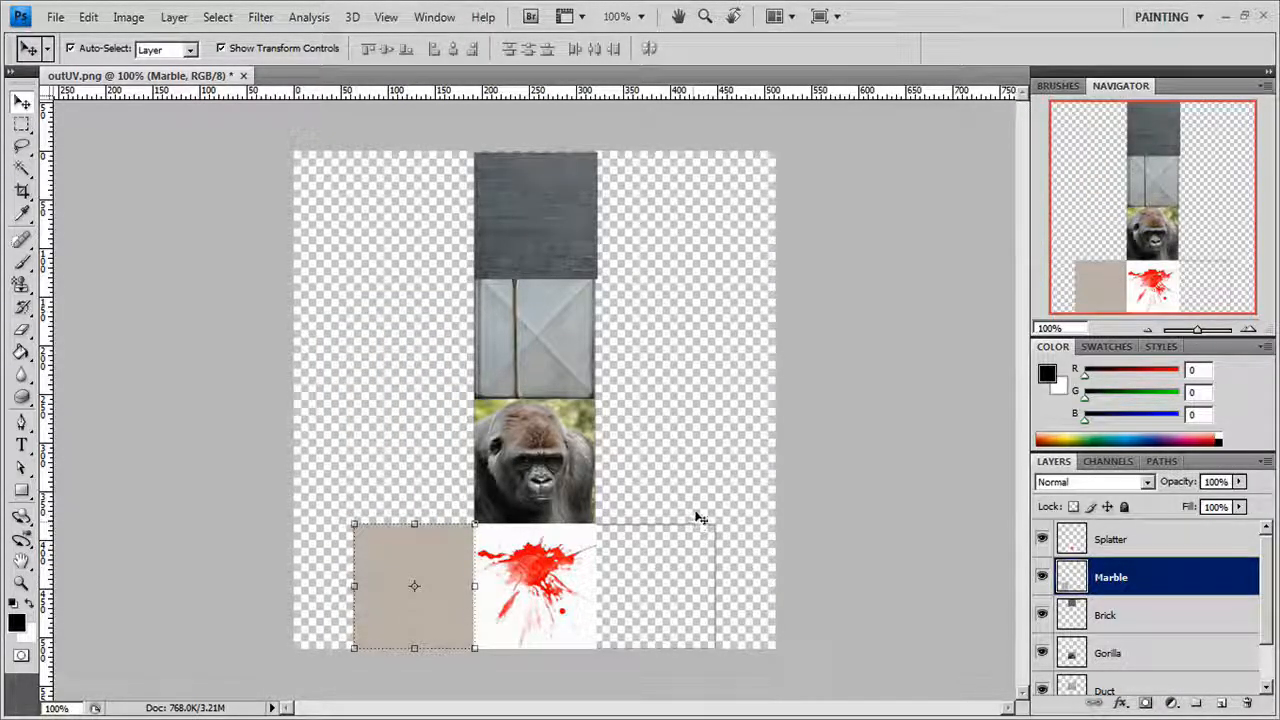
Cover the empty UV square right of the splatter with a filled red rectangle, RGB 194, 45, 45.
left_click(21, 490)
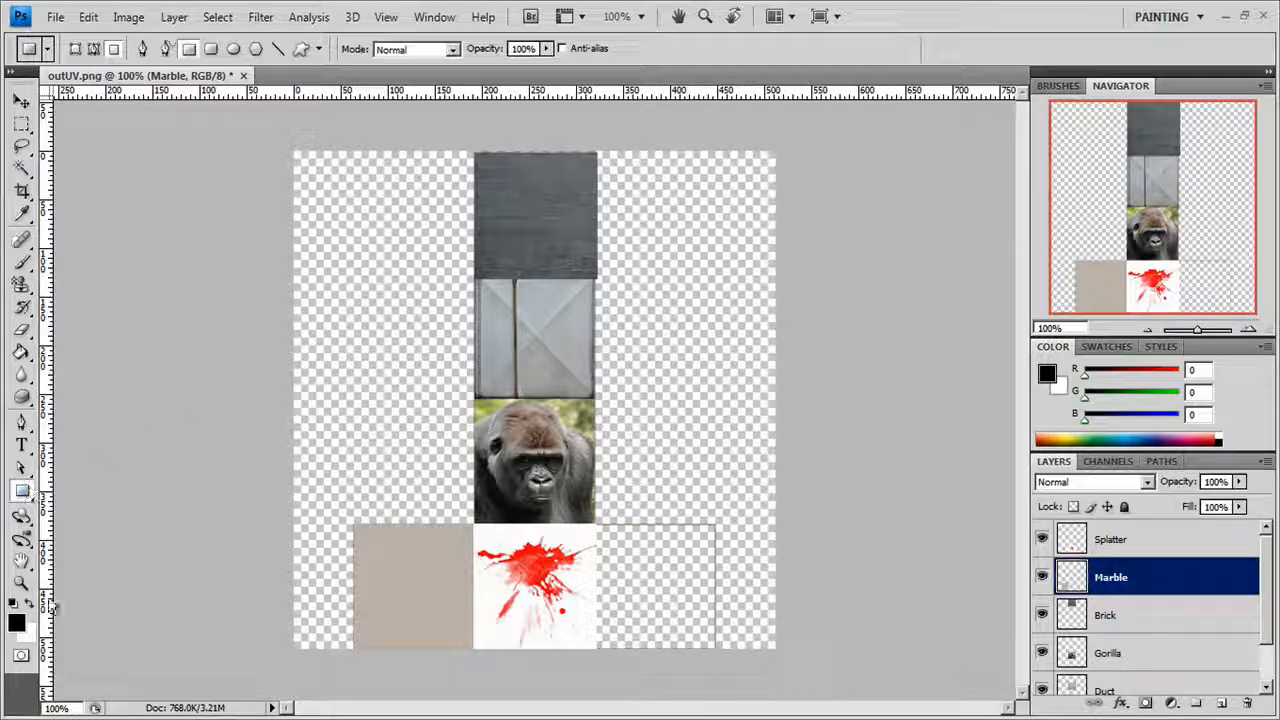
left_click(19, 619)
left_click_drag(737, 489, 720, 527)
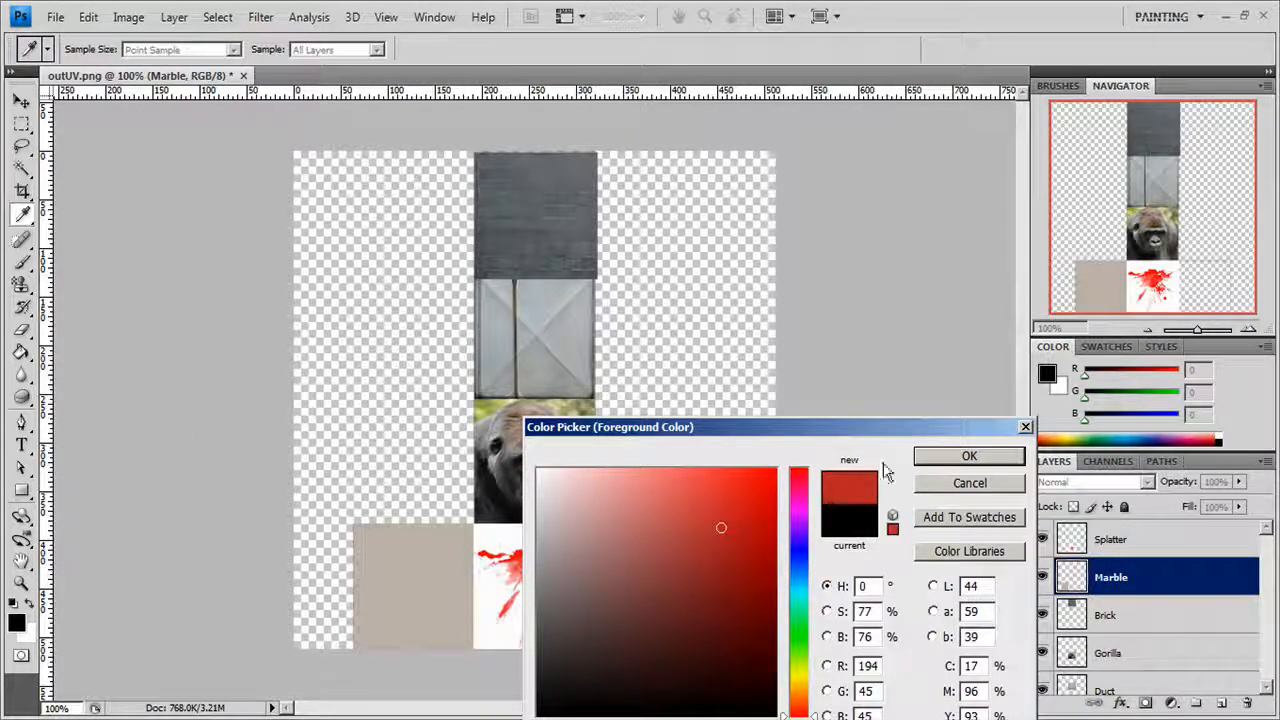
left_click(946, 456)
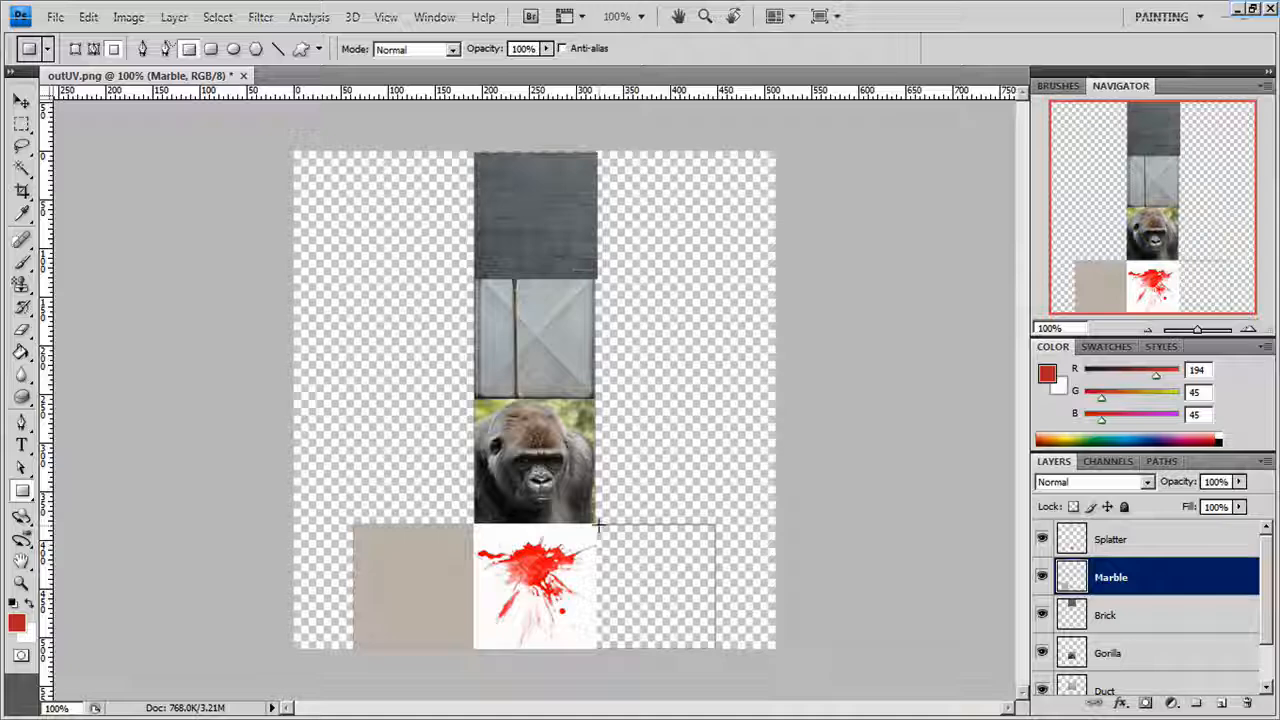
left_click_drag(595, 522, 713, 650)
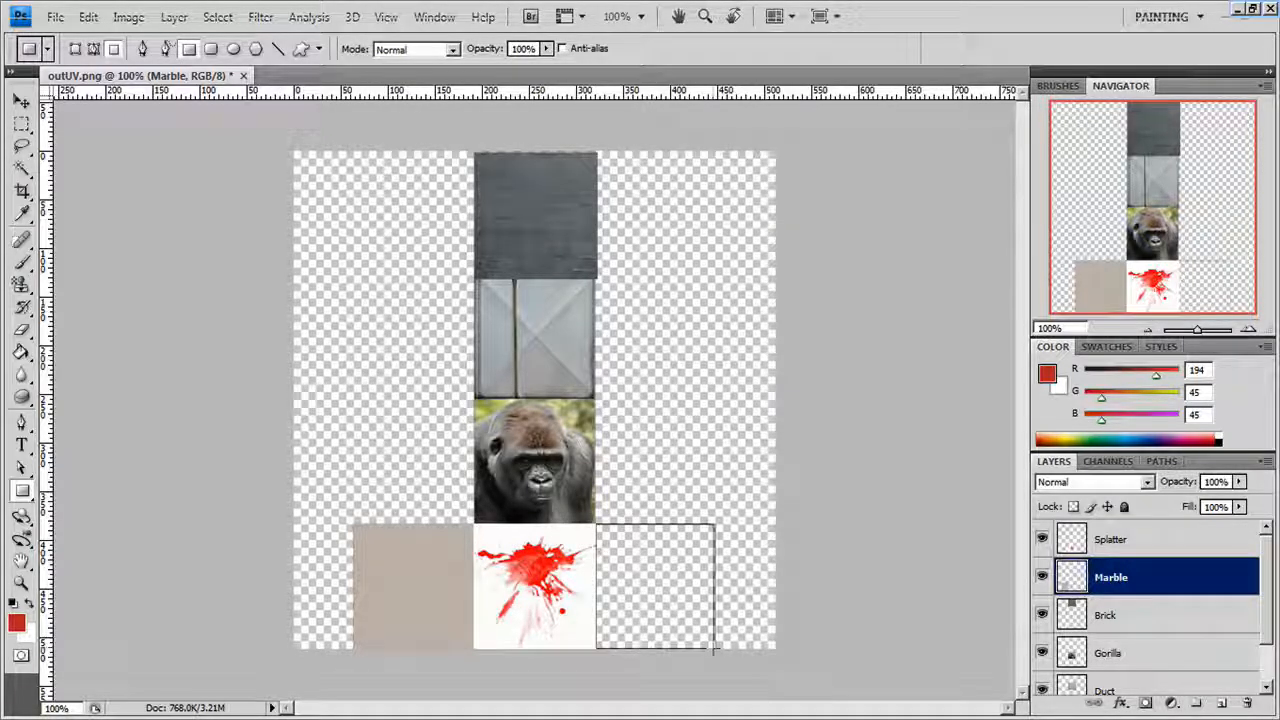
Paint a smiley face on the red square with the Brush in light gray, RGB 198, 185, 185, and deselect the layers.
key("b")
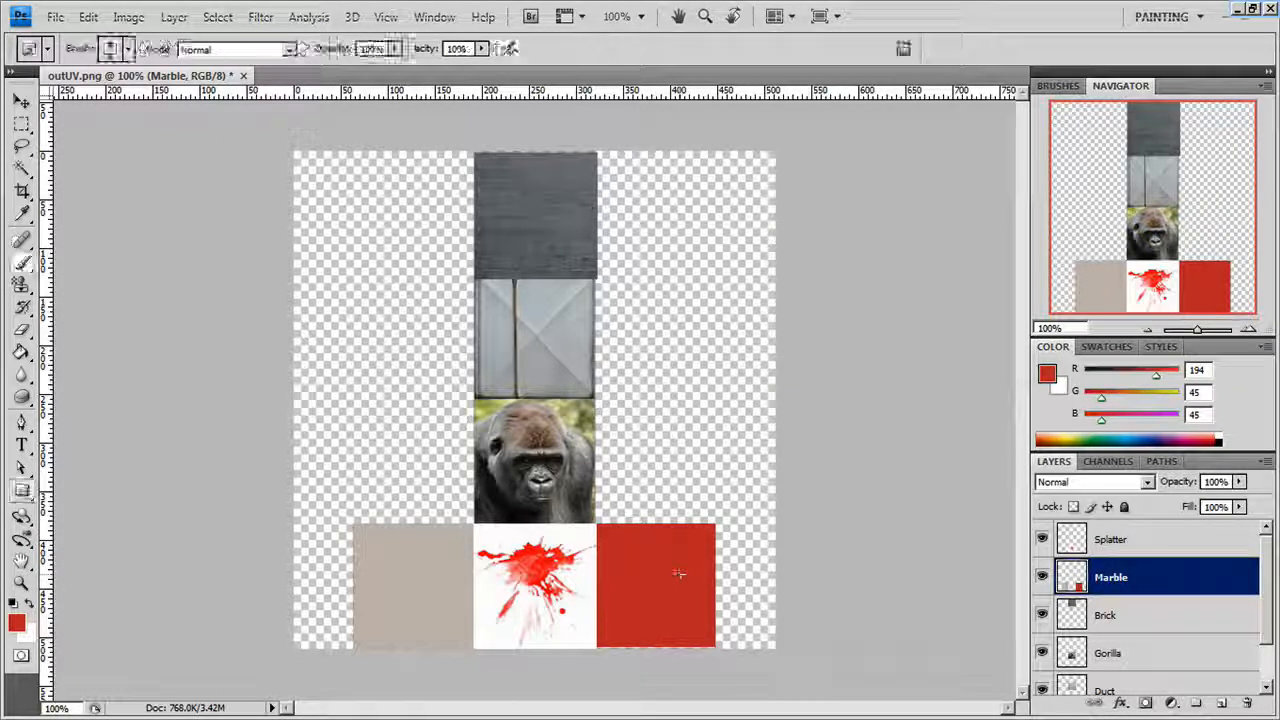
left_click(16, 623)
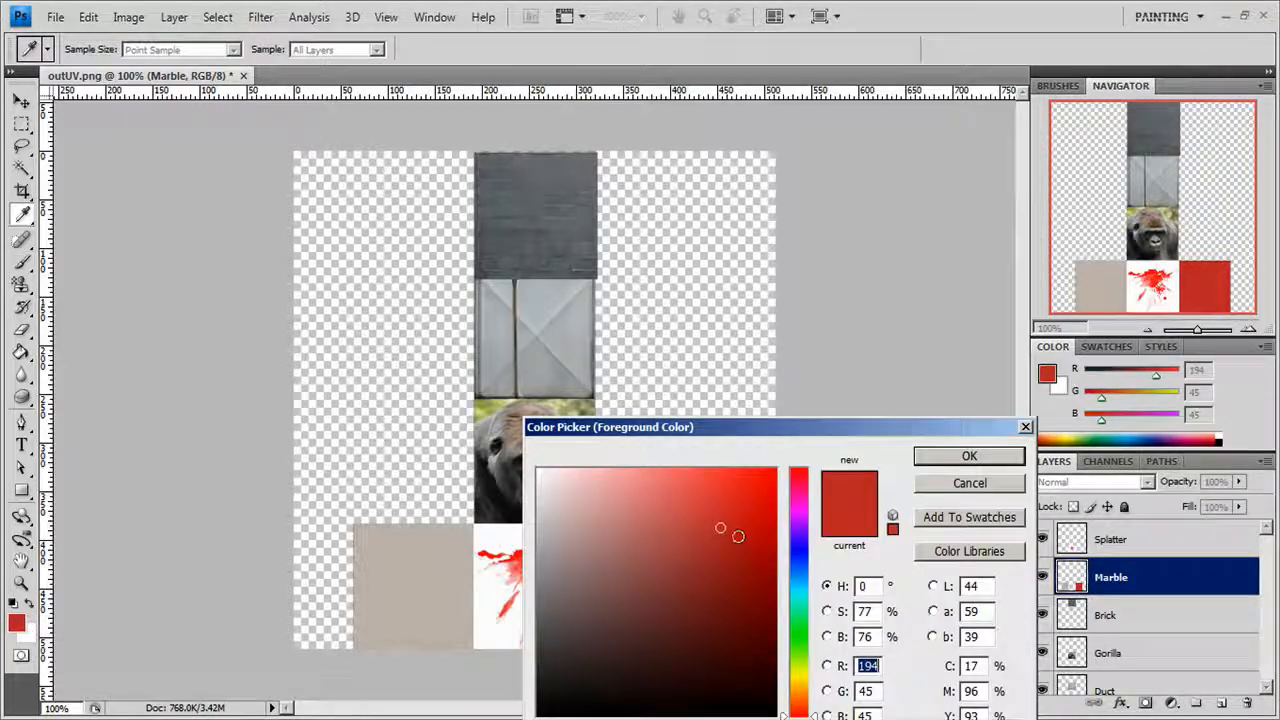
mouse_move(737, 532)
left_mouse_down()
mouse_move(546, 549)
mouse_move(557, 521)
left_mouse_up()
left_click(969, 456)
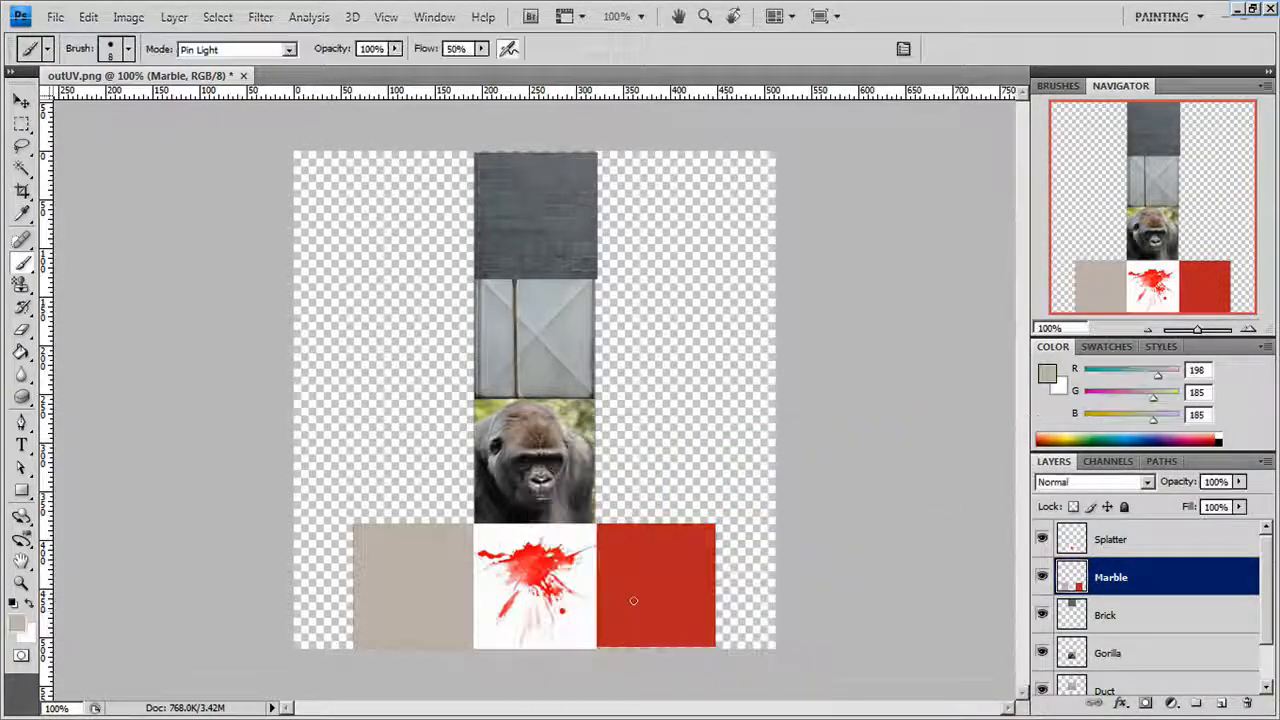
mouse_move(627, 568)
left_mouse_down()
mouse_move(645, 612)
mouse_move(666, 594)
left_mouse_up()
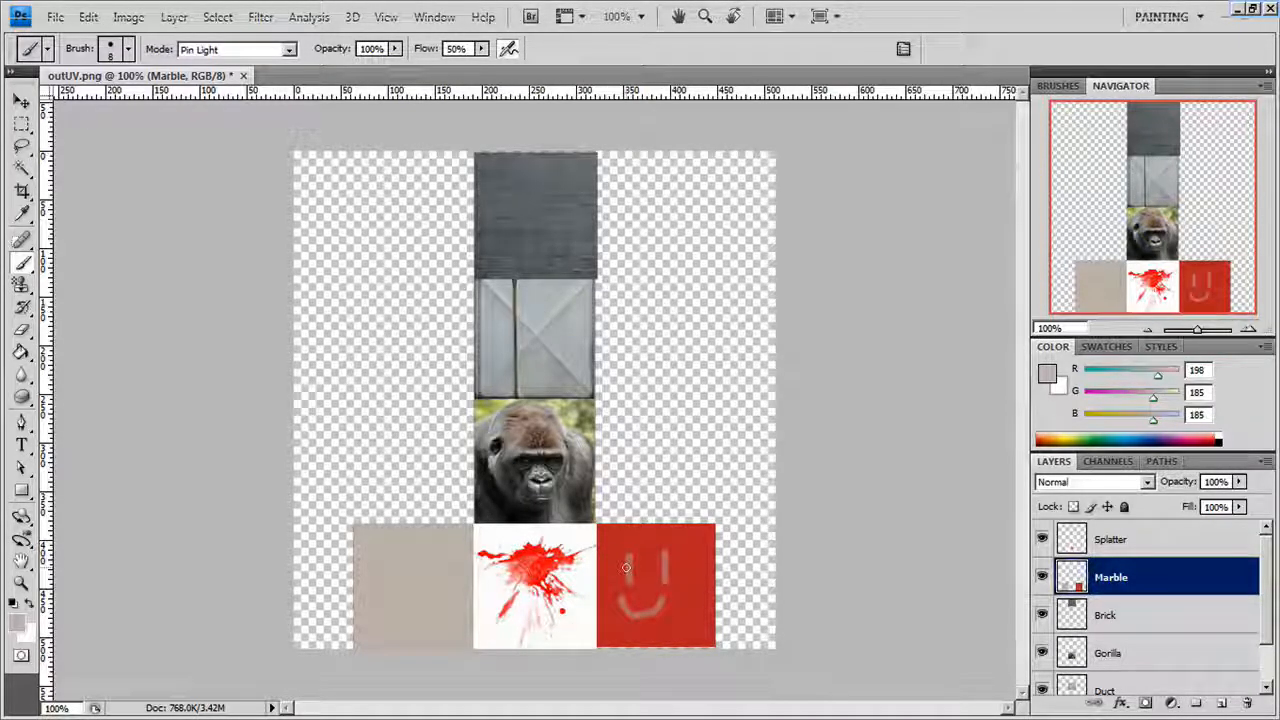
key("v")
left_click(658, 444)
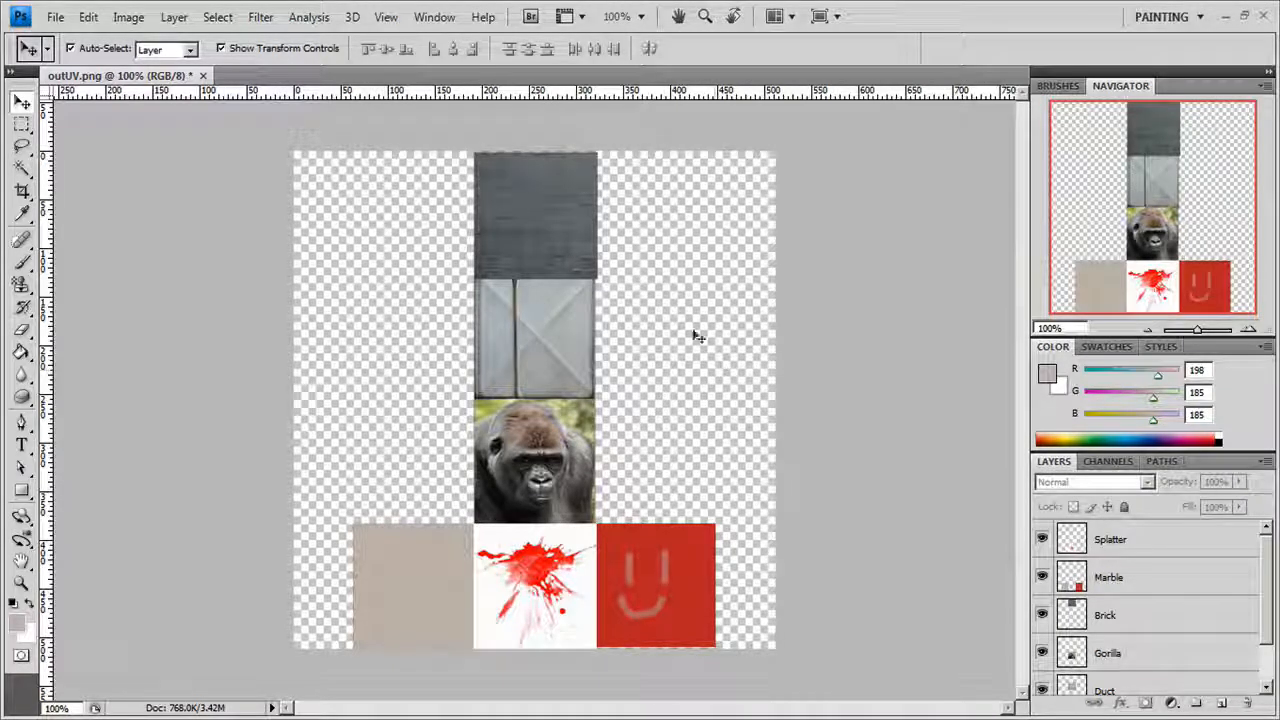
Save the texture map as myAwesomeTexture.bmp in UVMap_Tutorial's sourceimages folder, using BMP format with the Windows 24 Bit options.
left_click(55, 17)
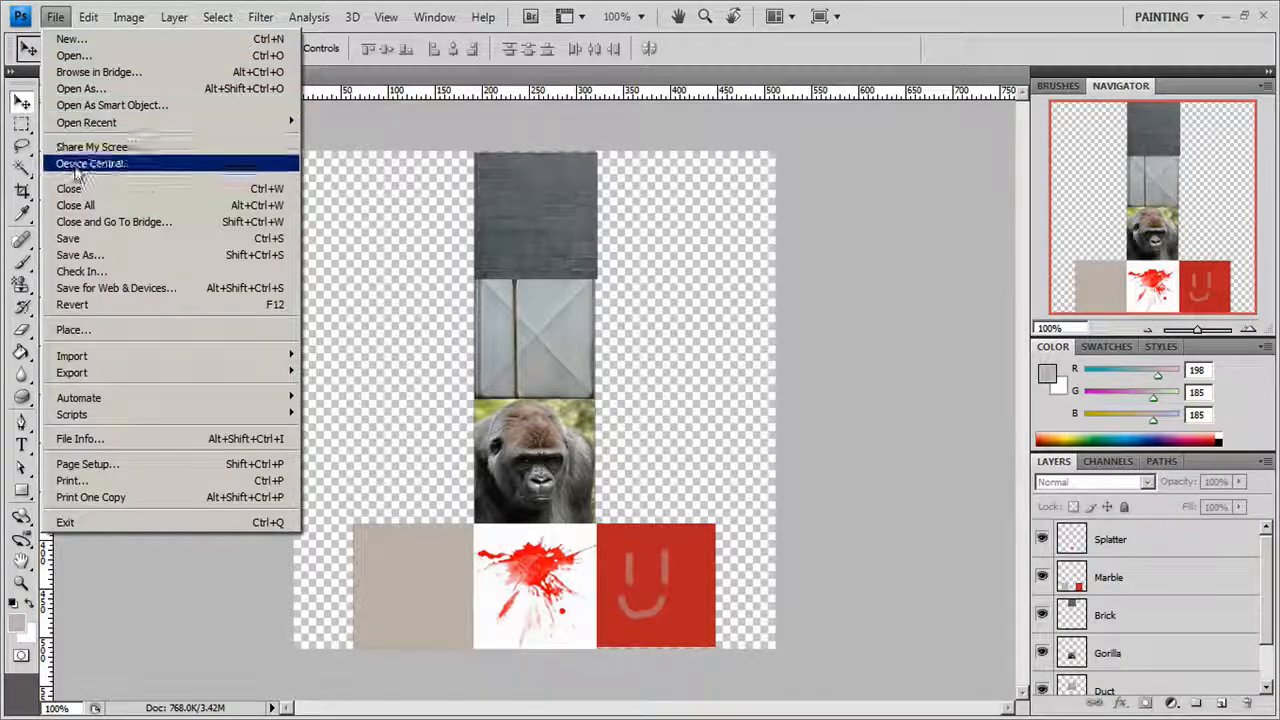
left_click(80, 242)
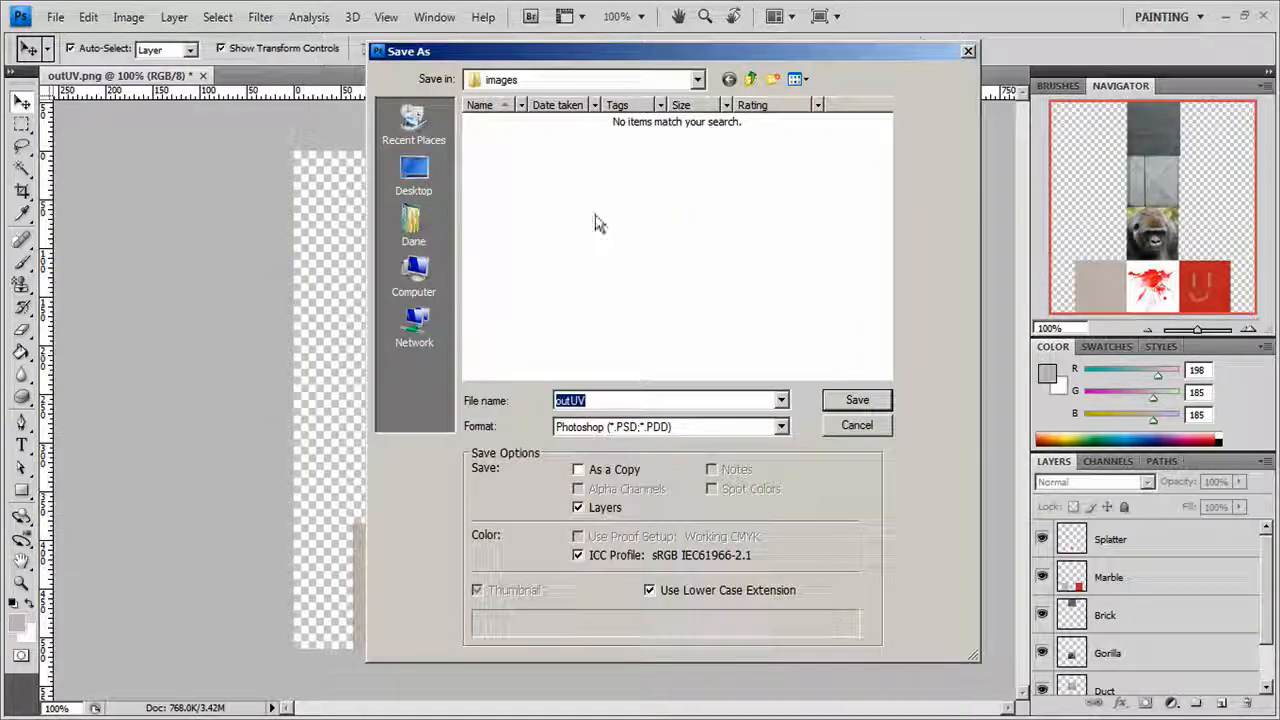
left_click(750, 79)
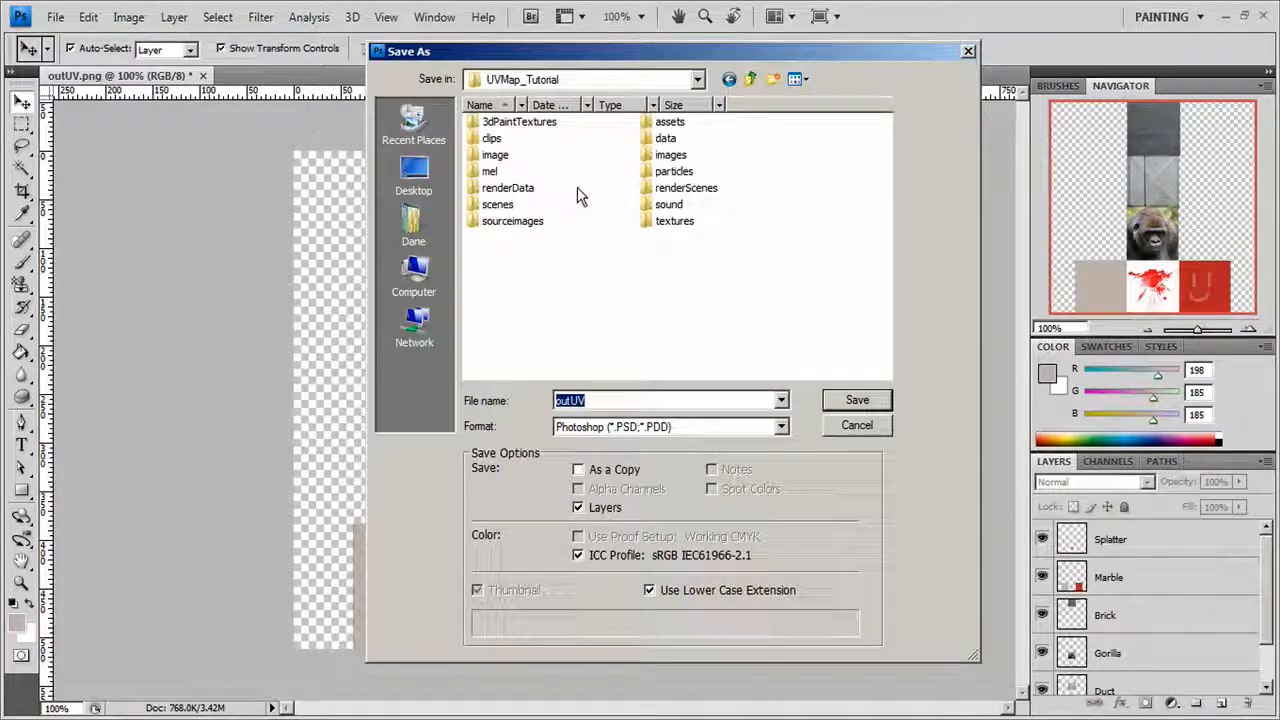
double_click(512, 221)
left_click(781, 427)
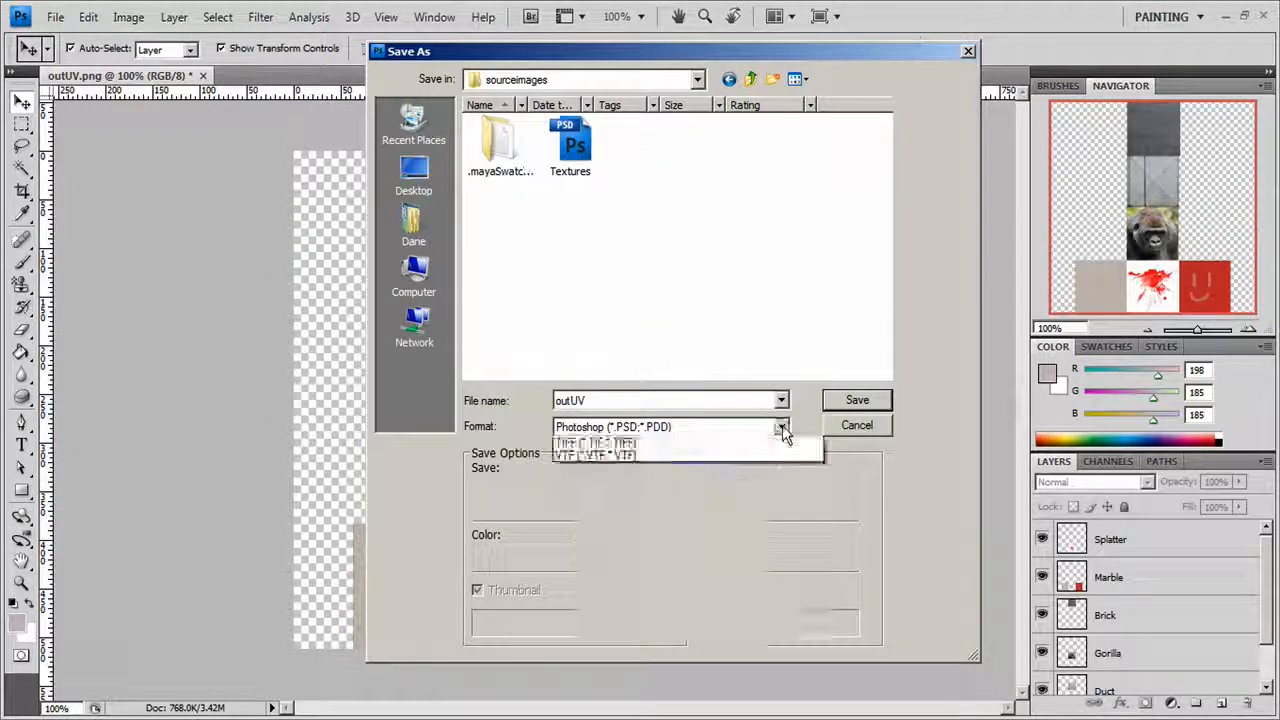
left_click(600, 453)
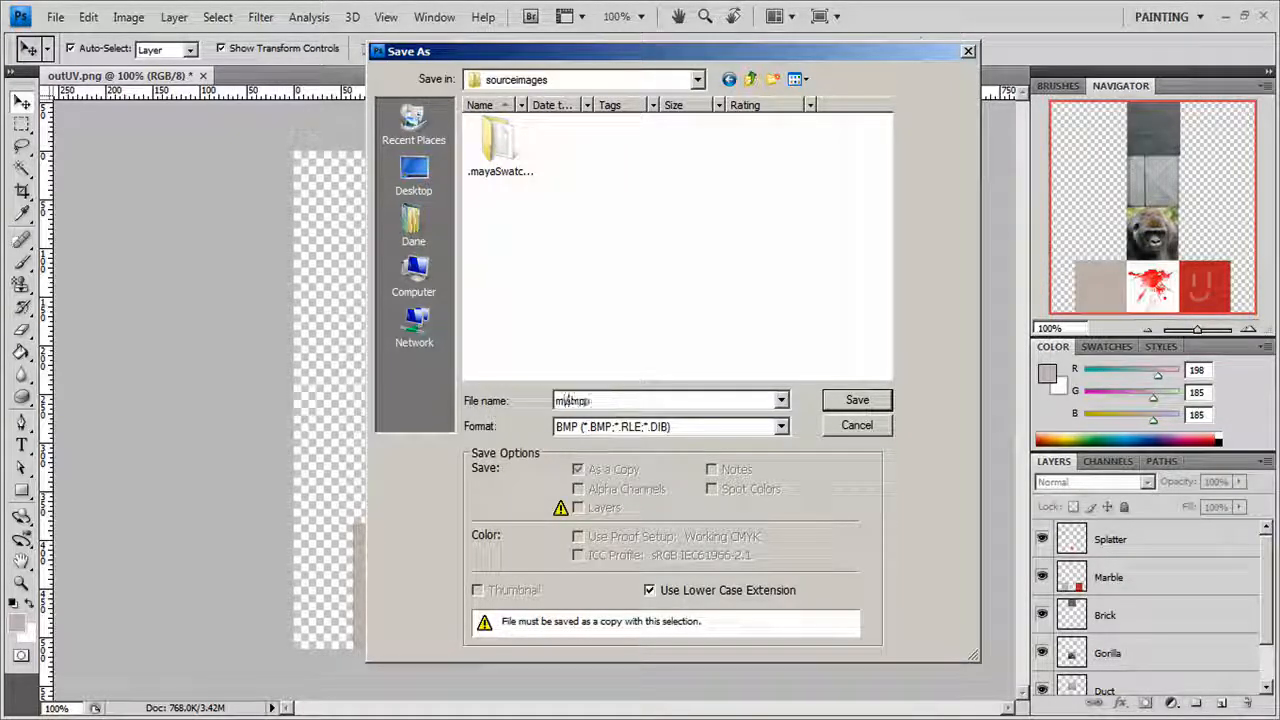
type("myAwesome")
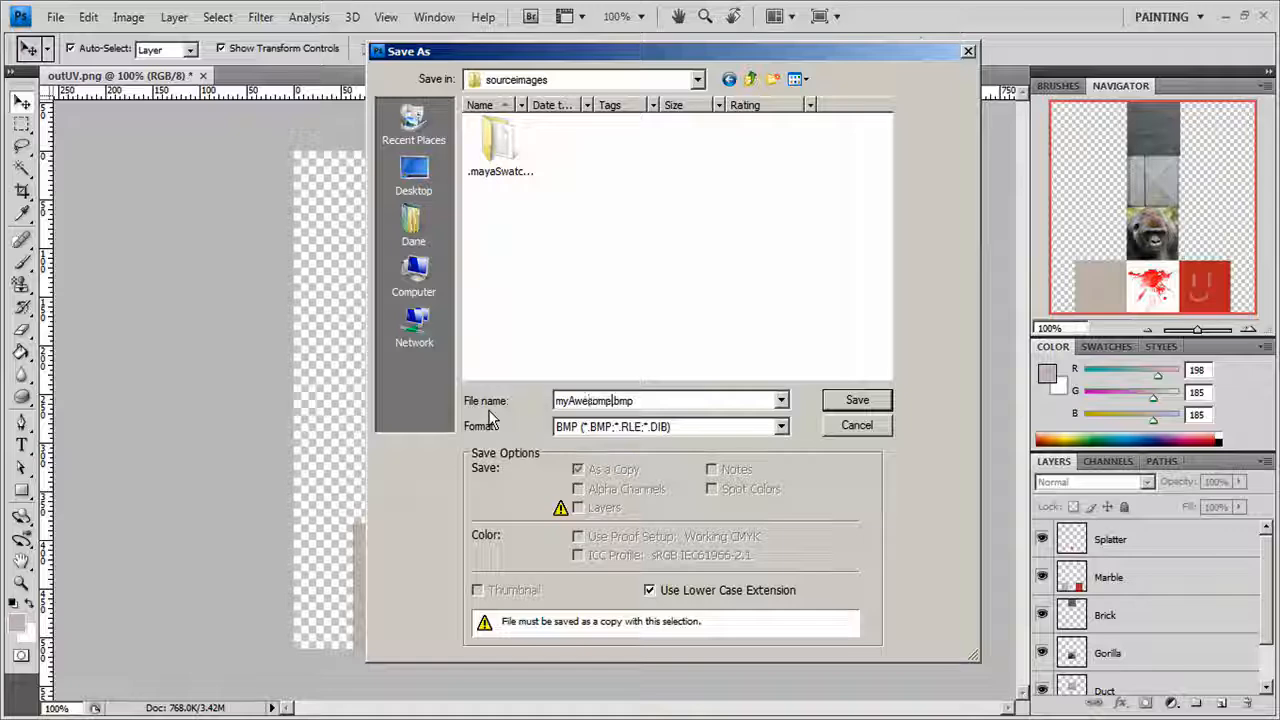
type("Texture")
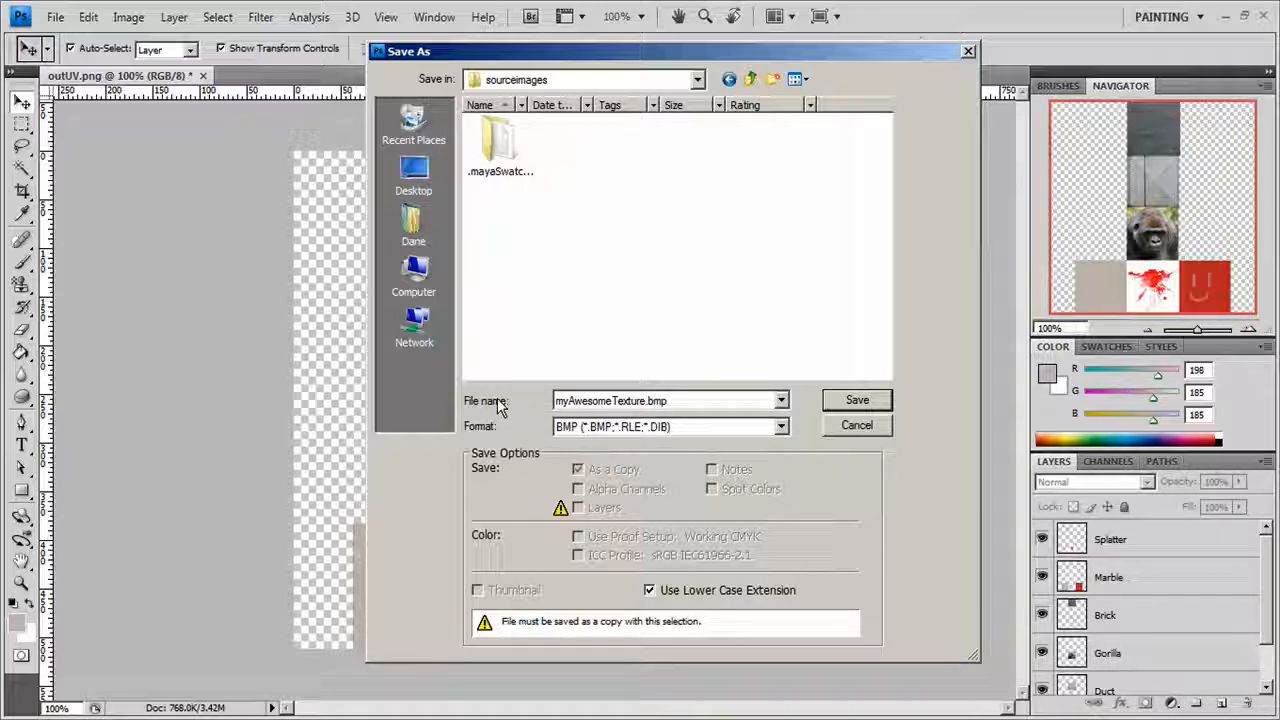
left_click(858, 400)
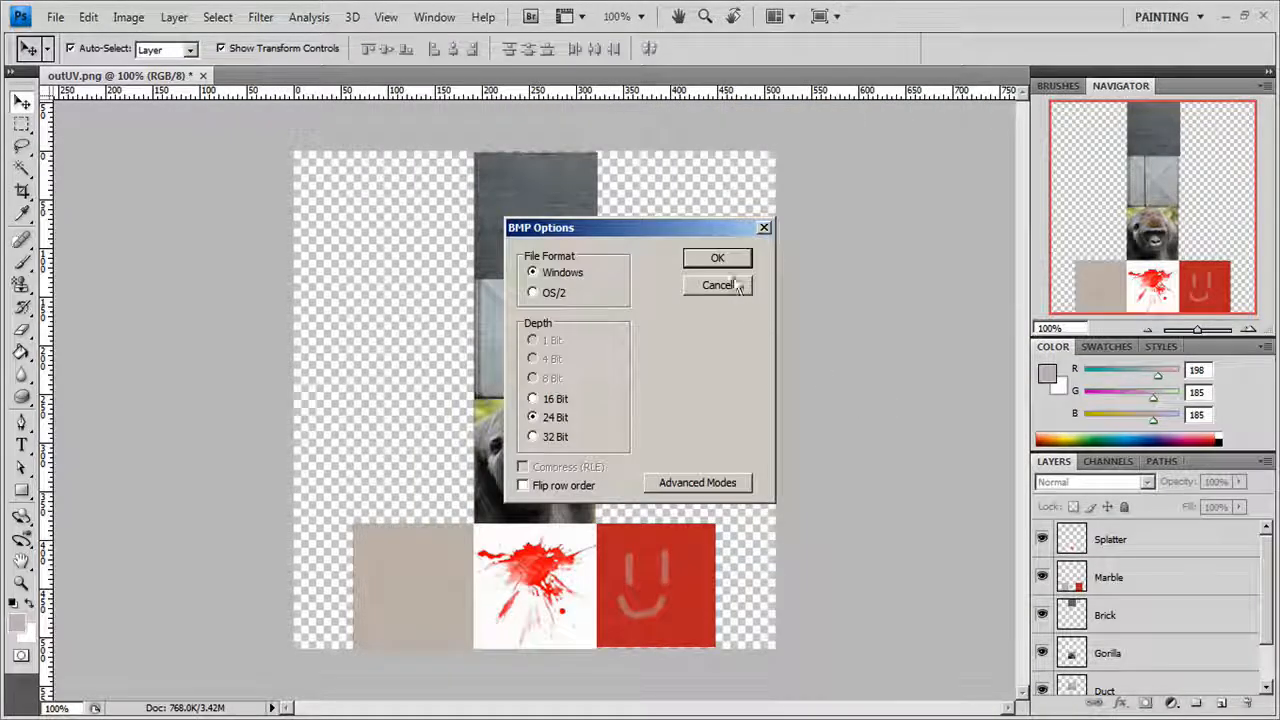
left_click(718, 259)
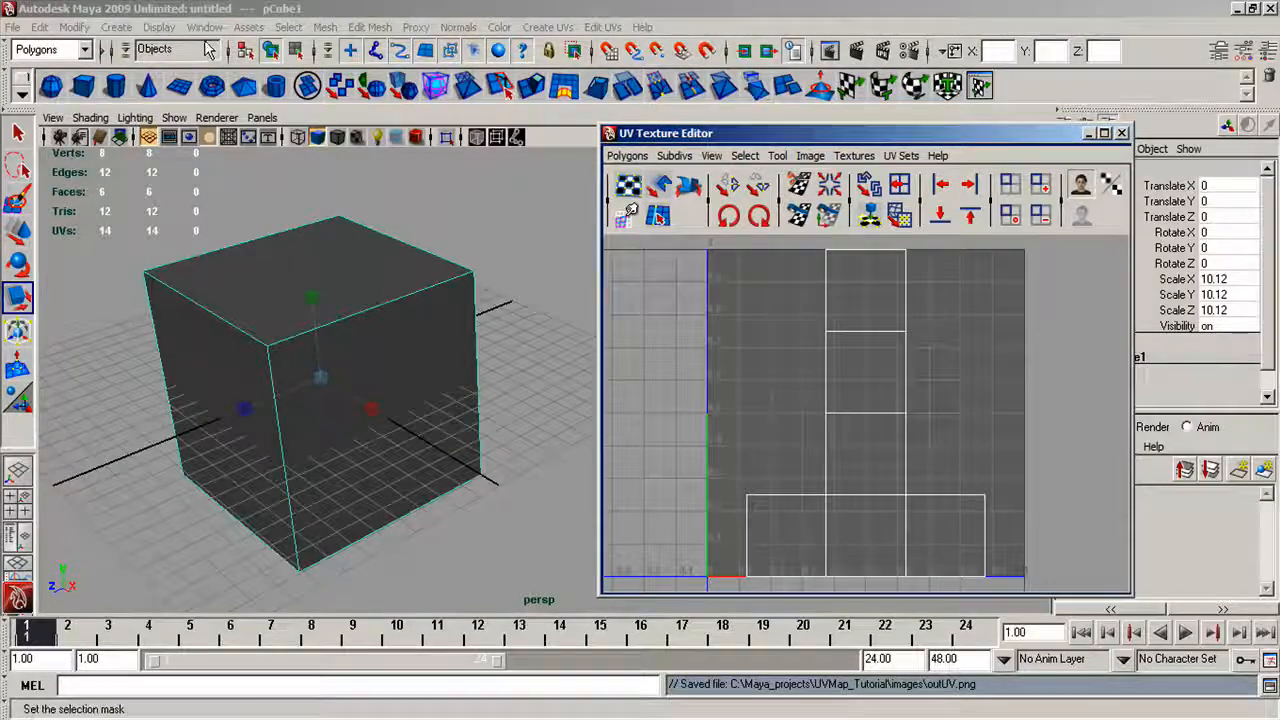
Switch to Maya and open the Hypershade editor.
left_click(204, 27)
mouse_move(260, 70)
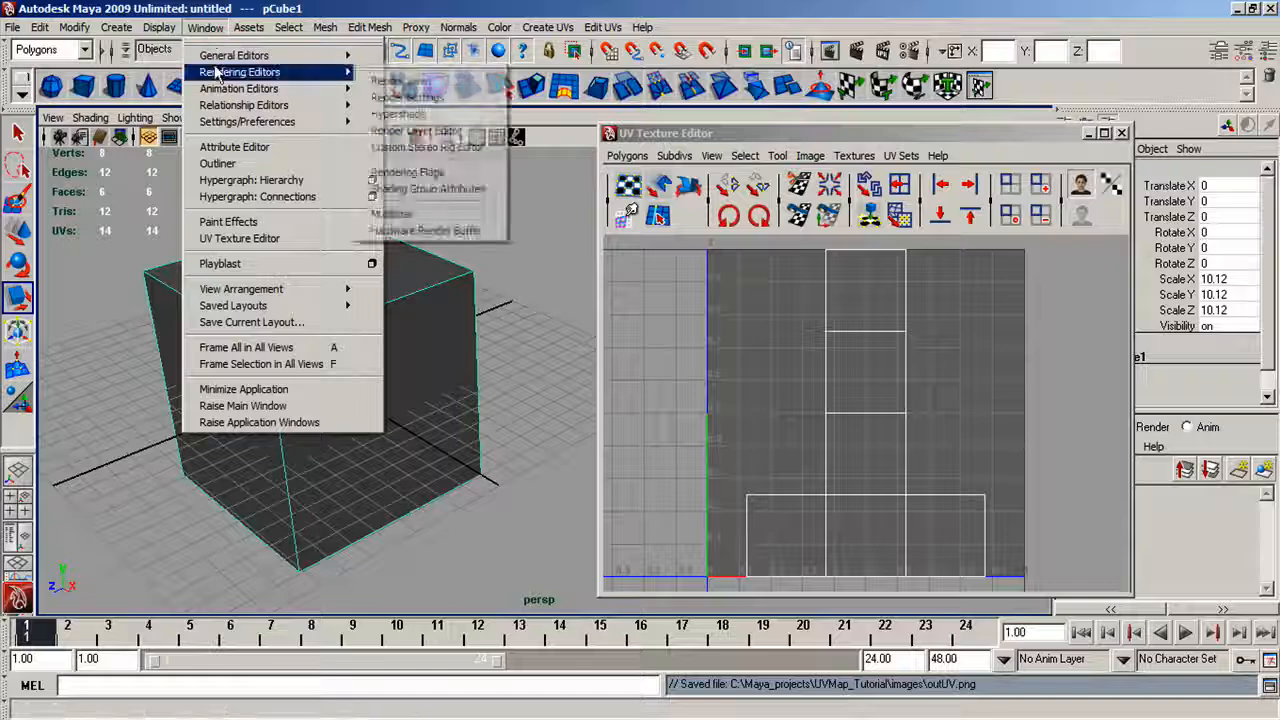
left_click(375, 108)
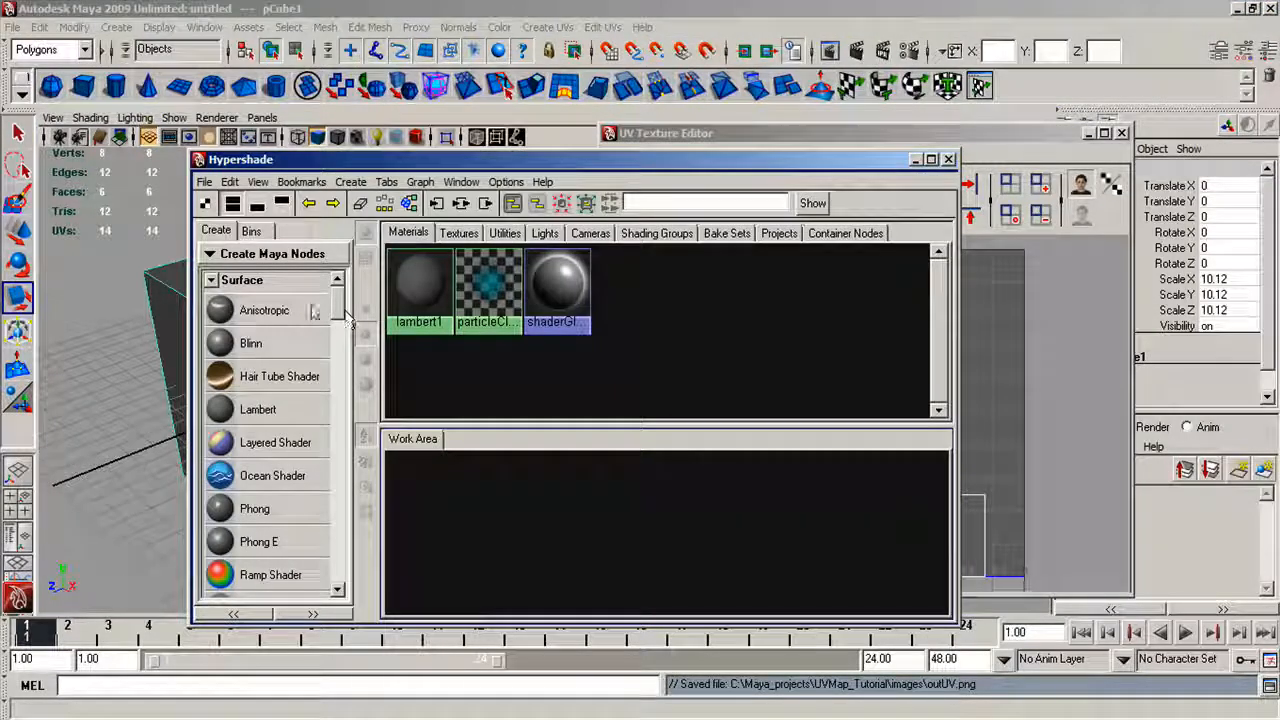
Create a Lambert material and a File texture node in the Hypershade work area, connecting the texture to the material's color.
left_click(258, 409)
left_click_drag(445, 490, 734, 495)
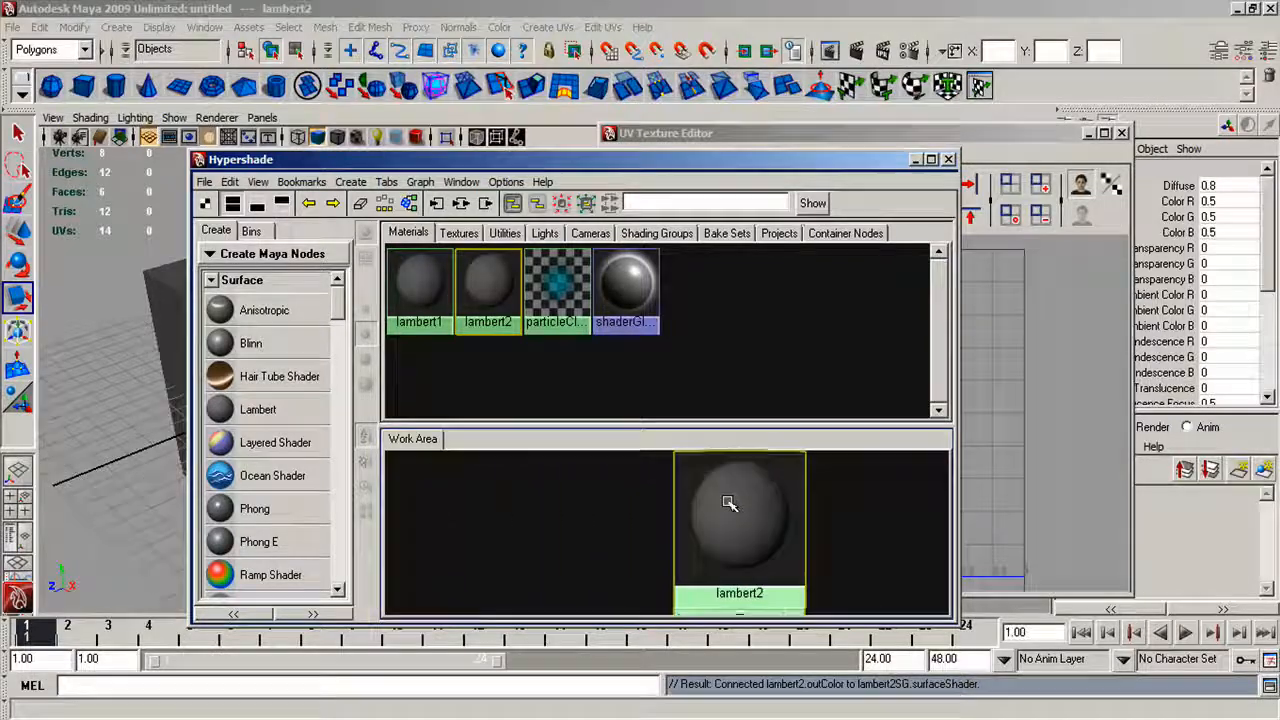
left_click_drag(338, 302, 338, 352)
middle_click_drag(246, 386, 487, 525)
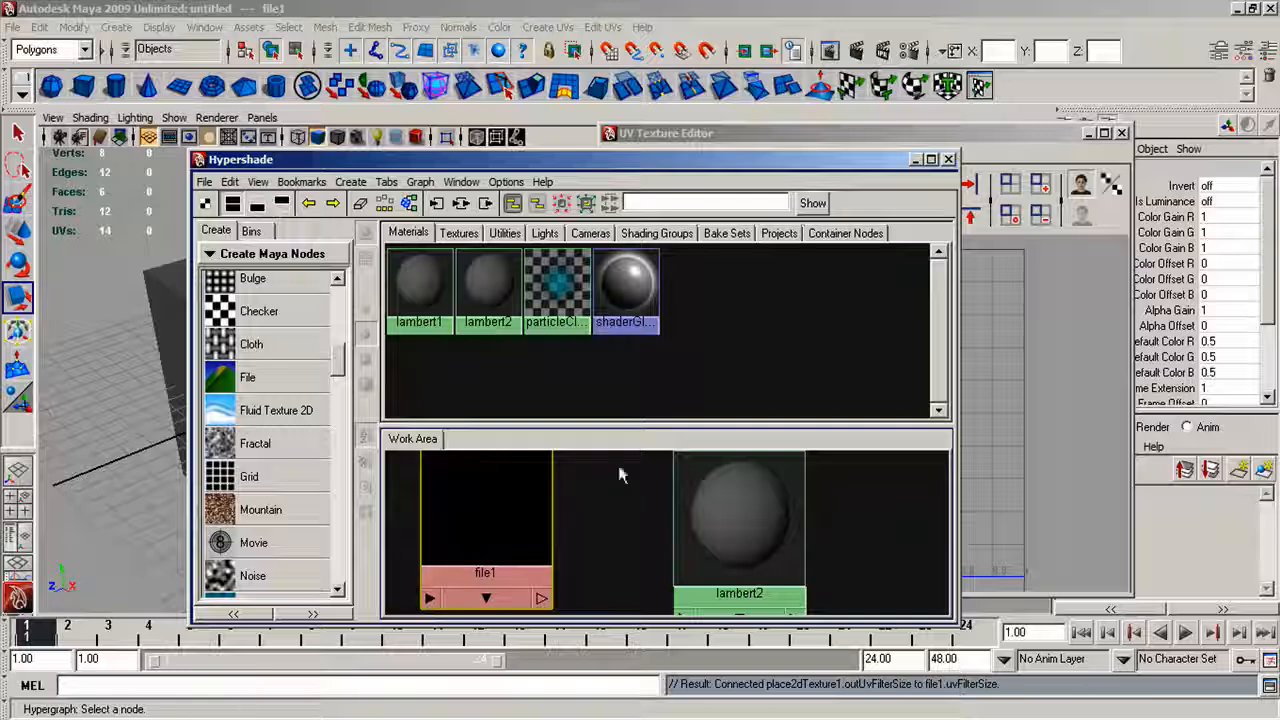
middle_click_drag(465, 500, 748, 535)
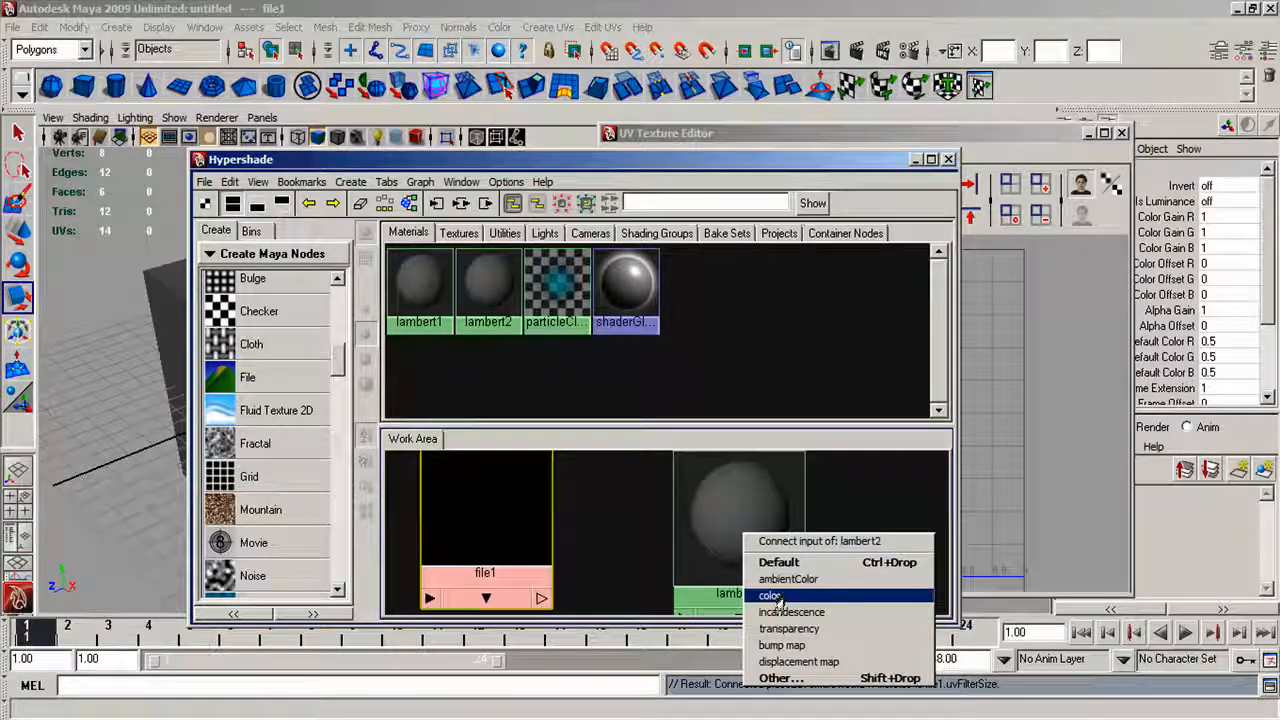
left_click(770, 596)
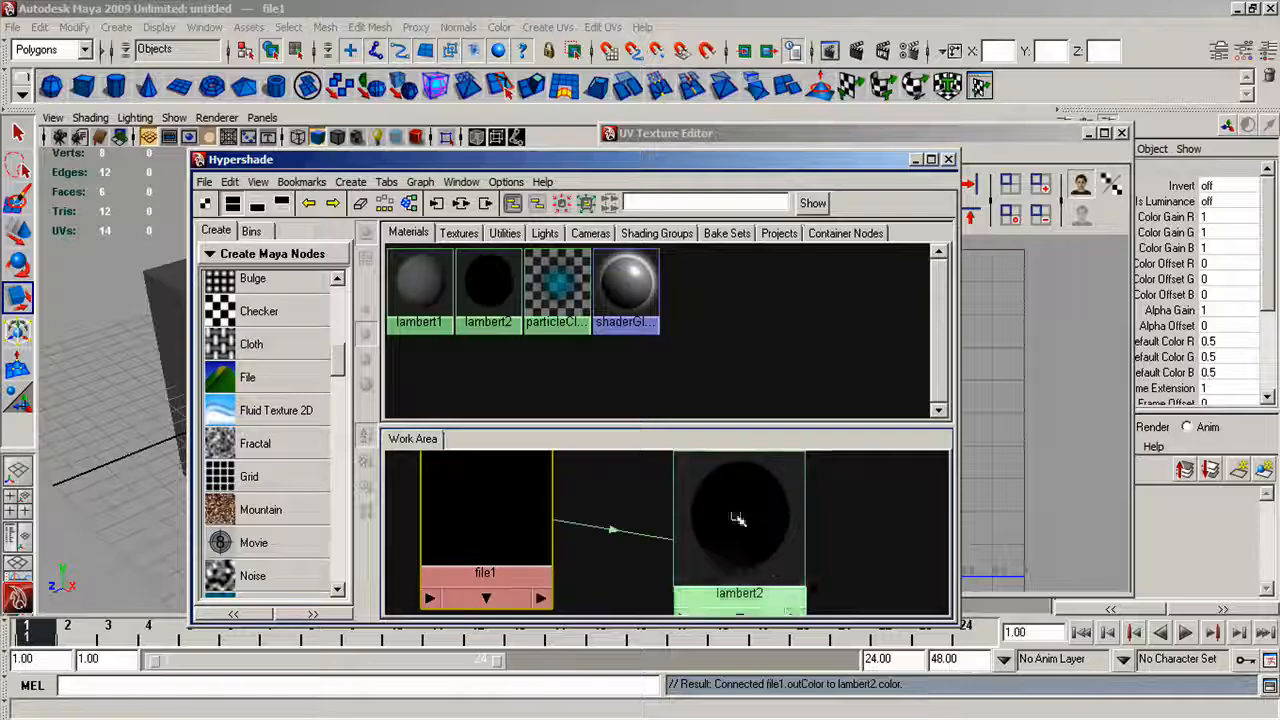
Load myAwesomeTexture.bmp from the sourceimages folder as the File node's image and close its attributes.
double_click(505, 510)
left_click_drag(930, 189, 338, 142)
left_click(652, 458)
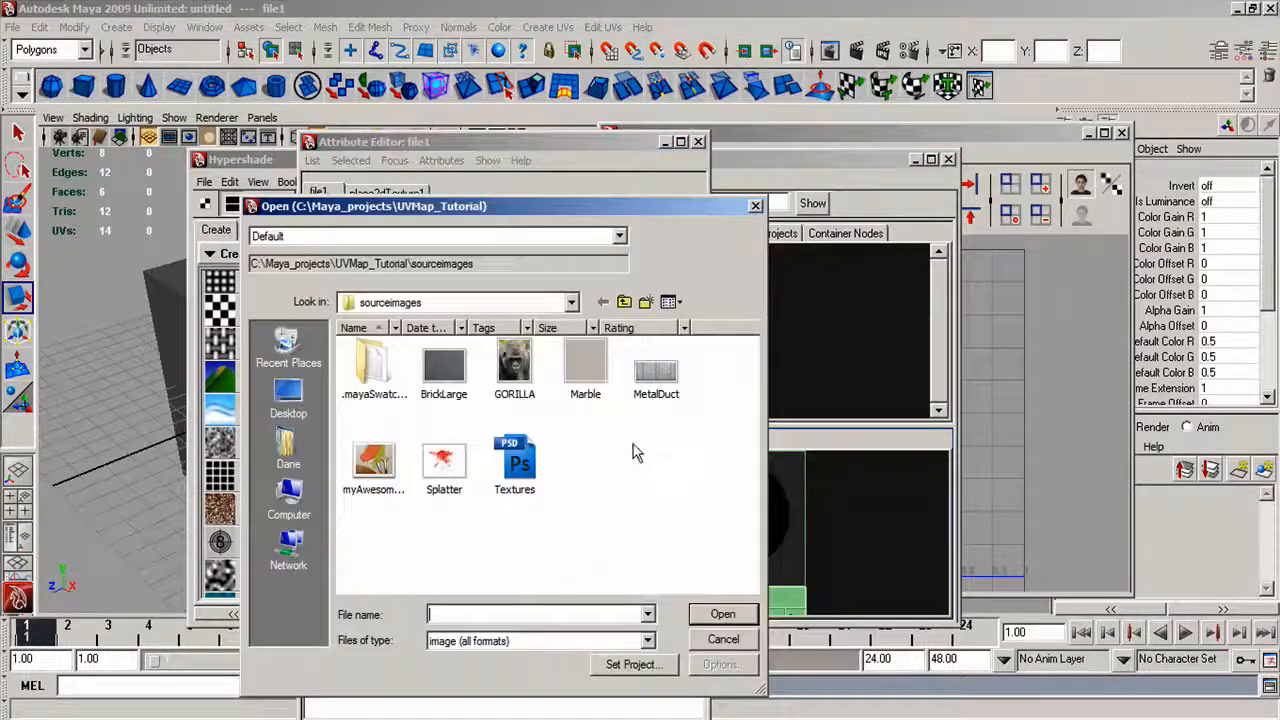
left_click(375, 462)
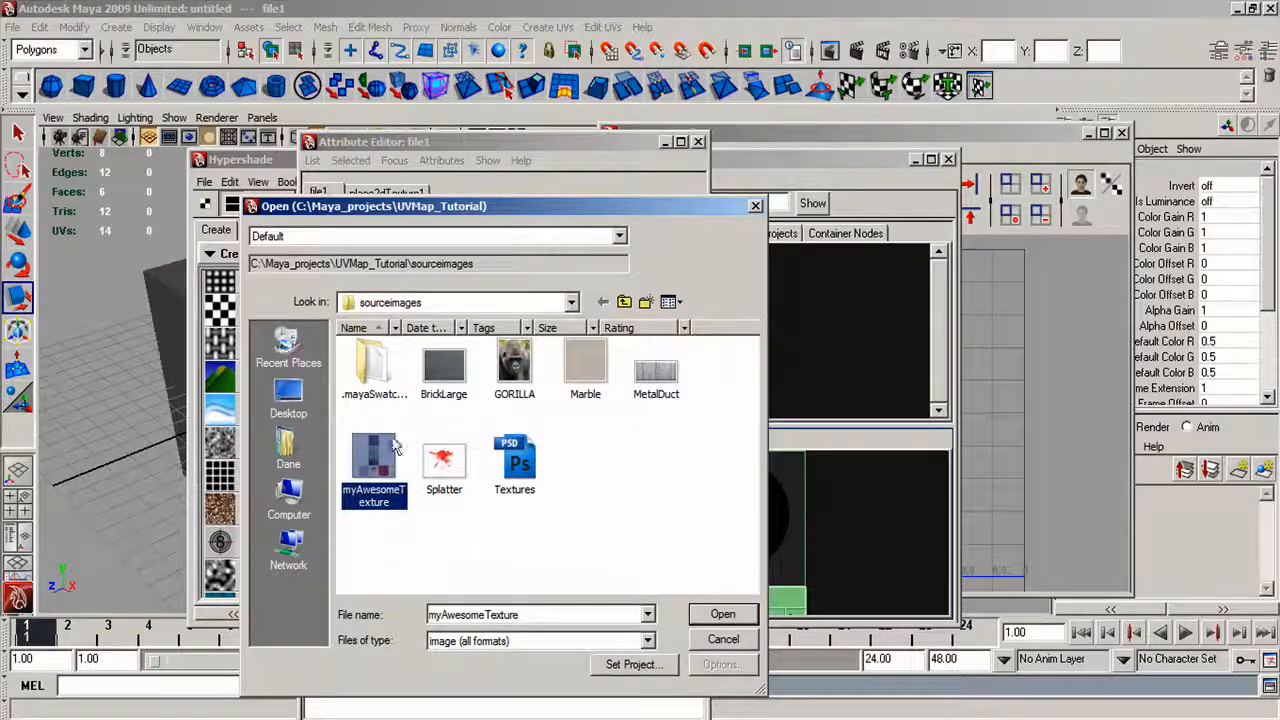
double_click(386, 447)
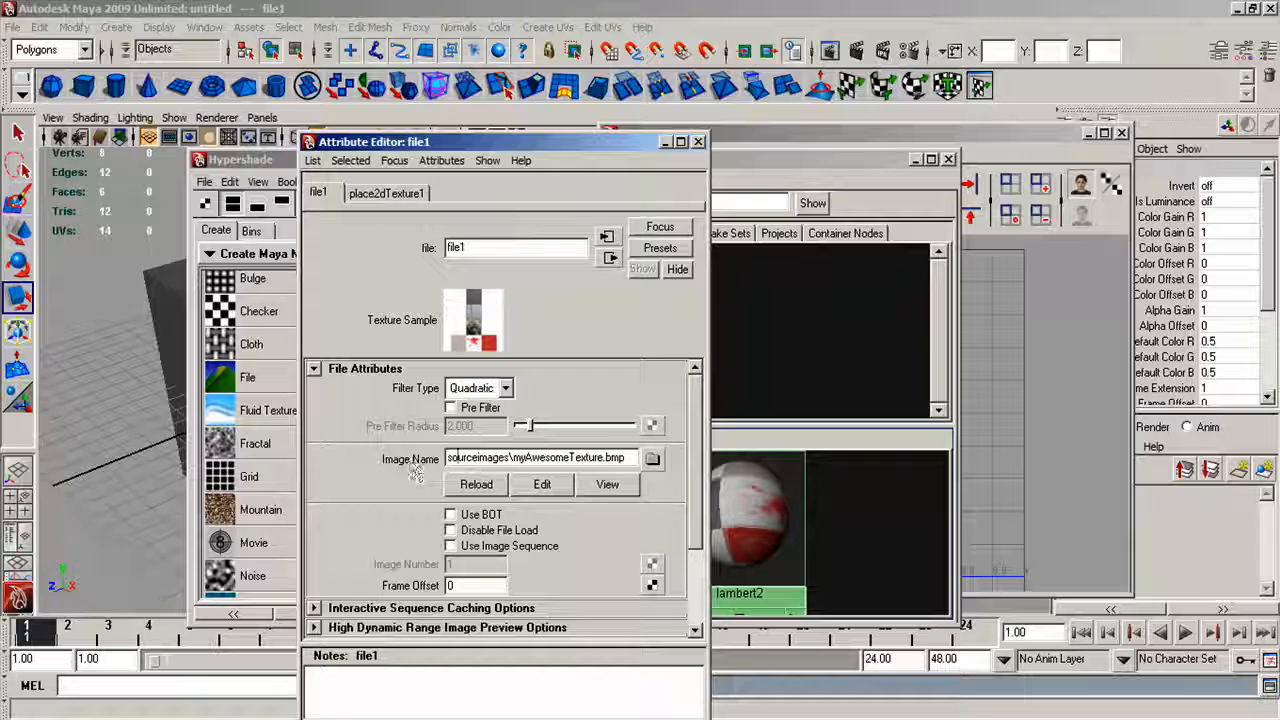
left_click_drag(448, 458, 628, 462)
left_click(628, 461)
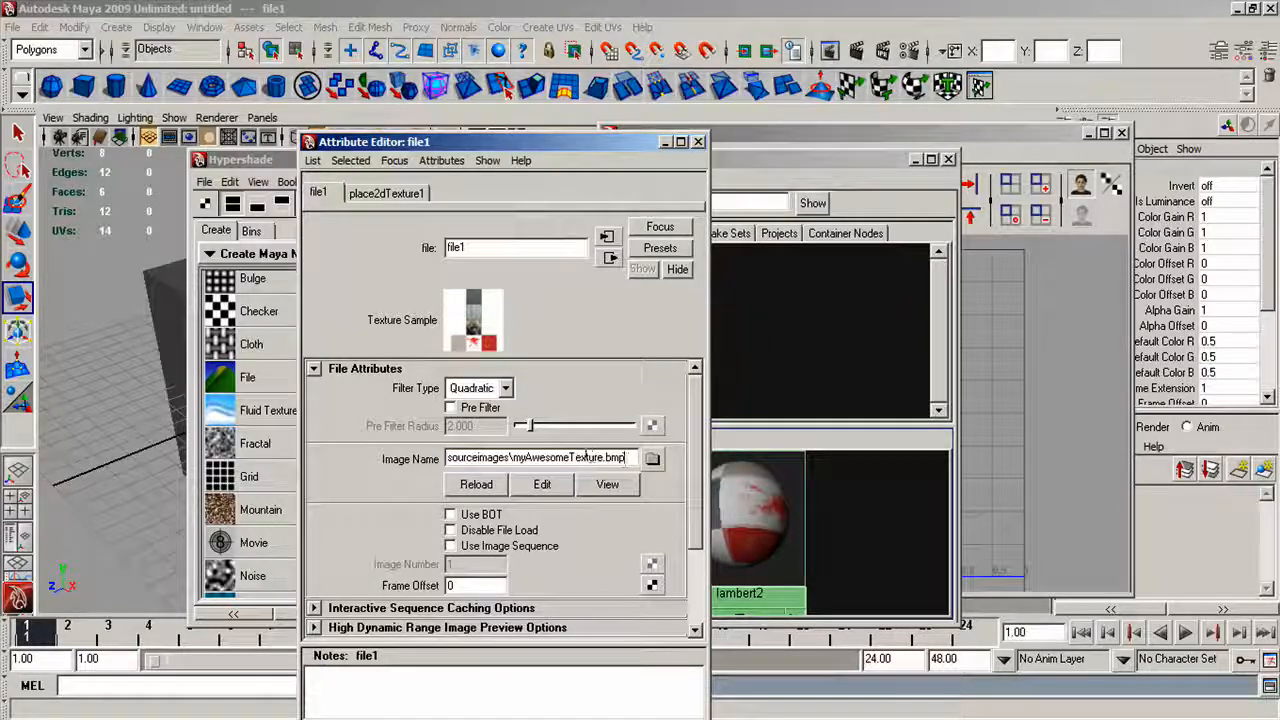
left_click(698, 141)
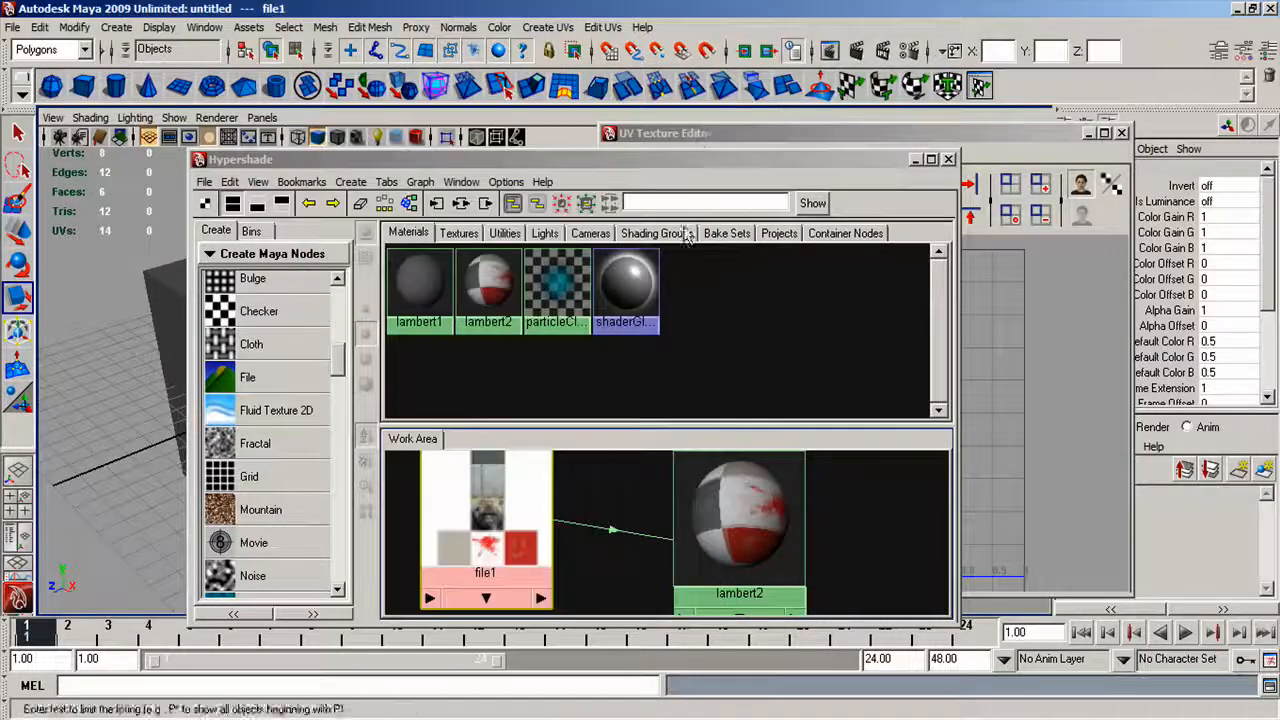
Assign the textured Lambert material to the cube, turn on textured display in the perspective view, and close the Hypershade.
left_click_drag(500, 159, 777, 125)
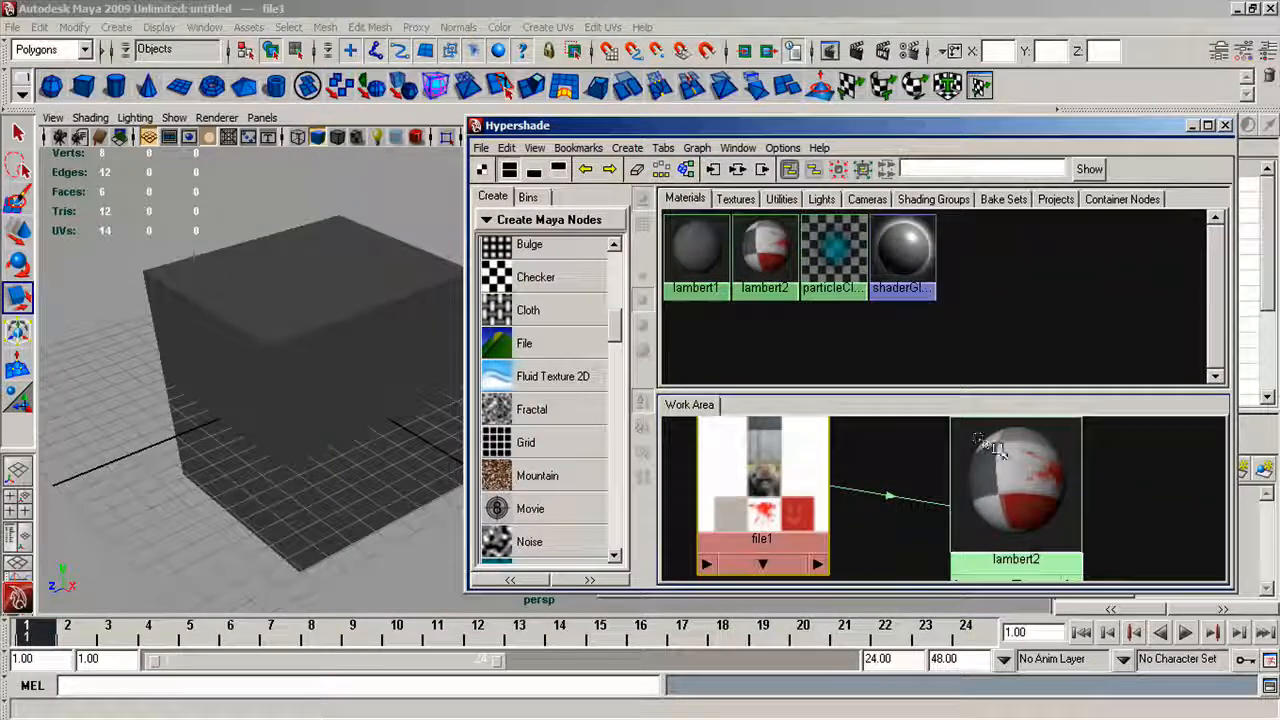
middle_click_drag(988, 445, 320, 356)
key("6")
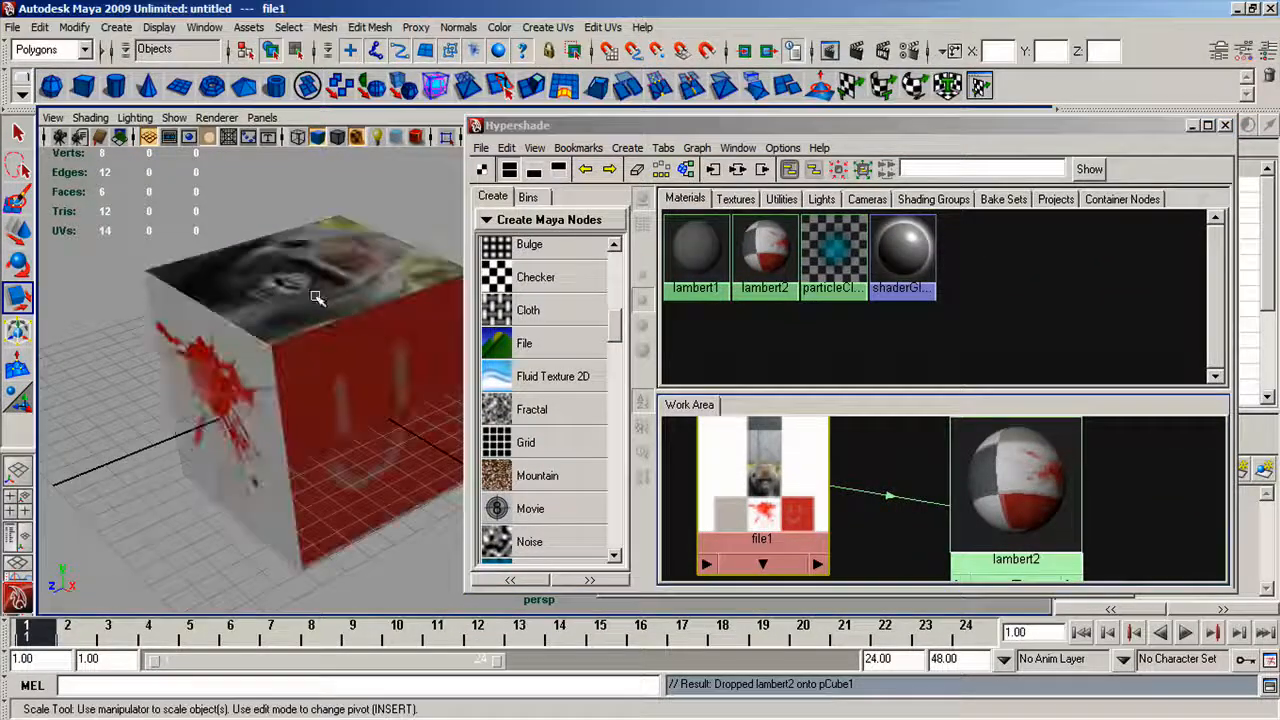
left_click(1226, 127)
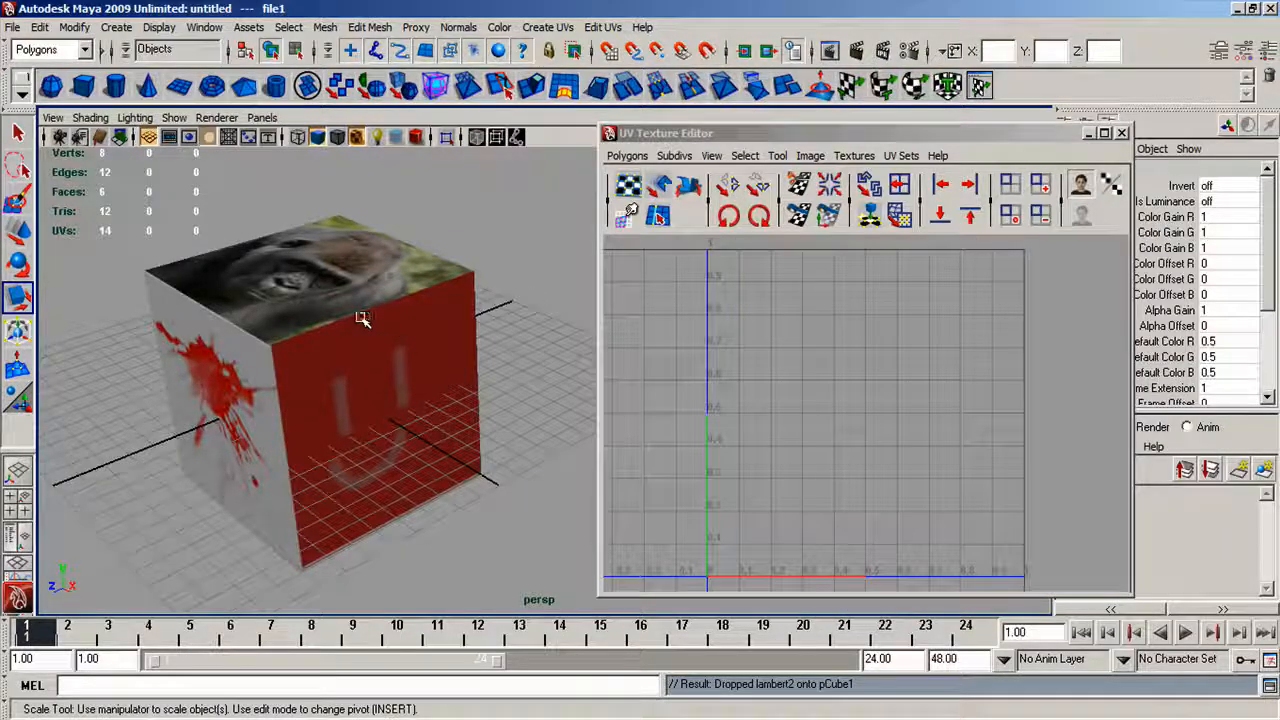
Select the cube to compare its faces with the UV layout, close the UV Texture Editor and examine the textured cube from several angles.
left_click(363, 318)
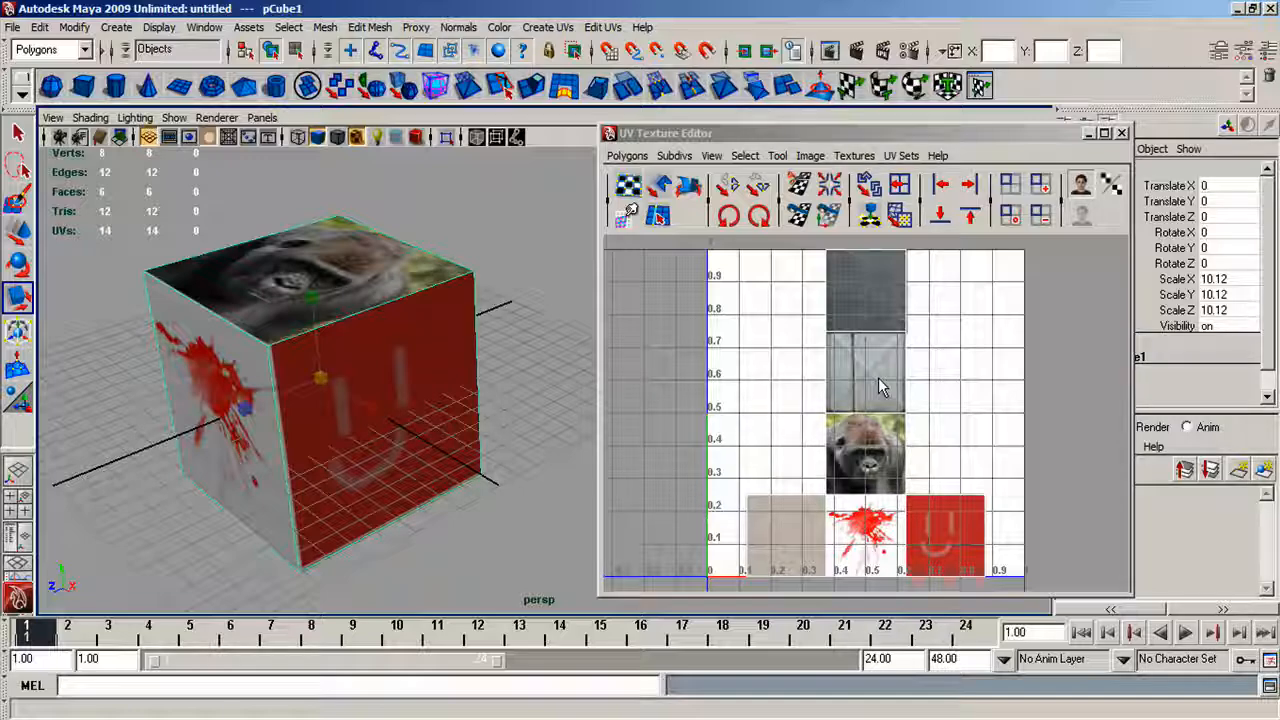
left_click_drag(323, 349, 480, 300, "alt")
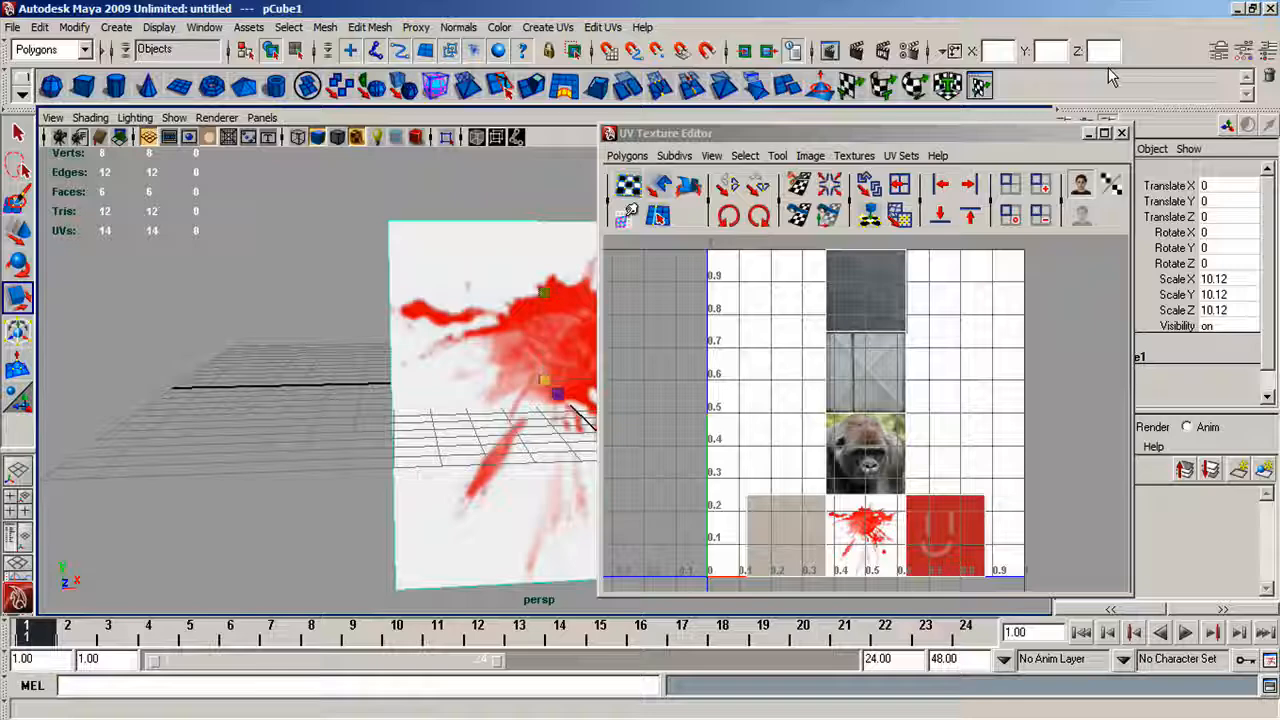
left_click(1121, 133)
left_click_drag(585, 418, 520, 385, "alt")
right_click_drag(520, 385, 476, 368, "alt")
left_click_drag(476, 368, 489, 403, "alt")
right_click_drag(489, 403, 520, 390, "alt")
left_click_drag(520, 390, 520, 358, "alt")
key("q")
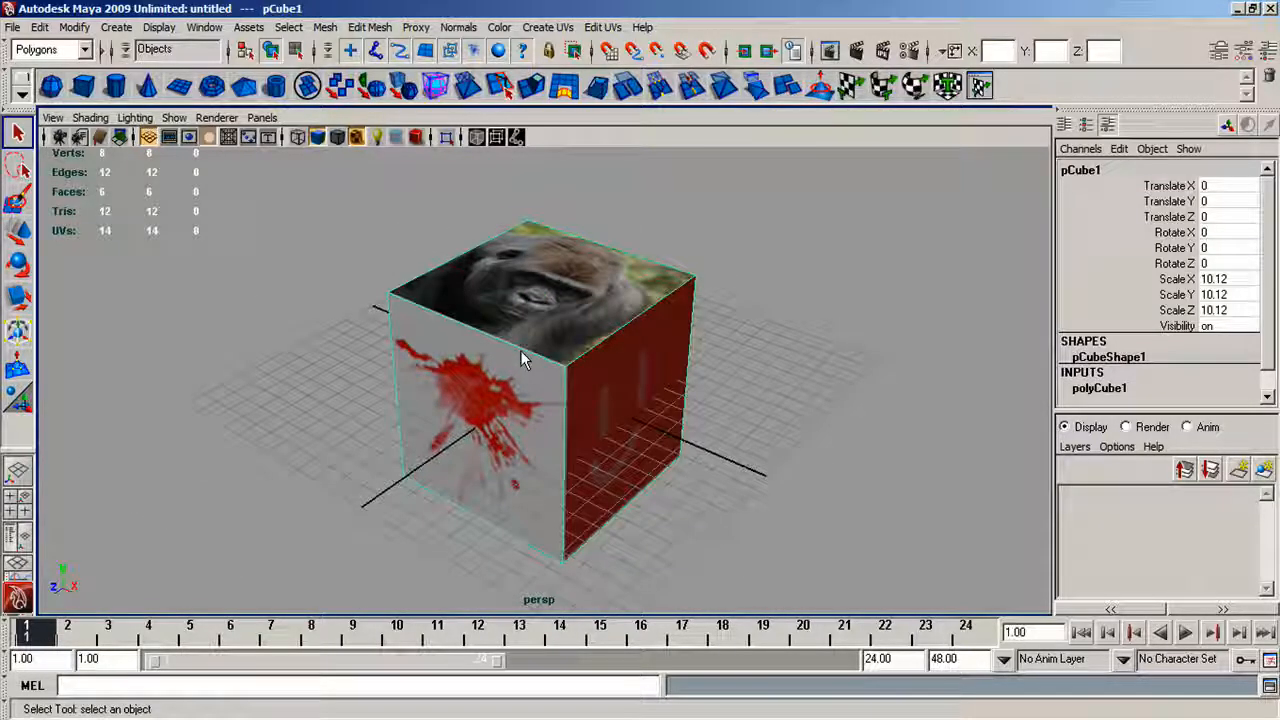